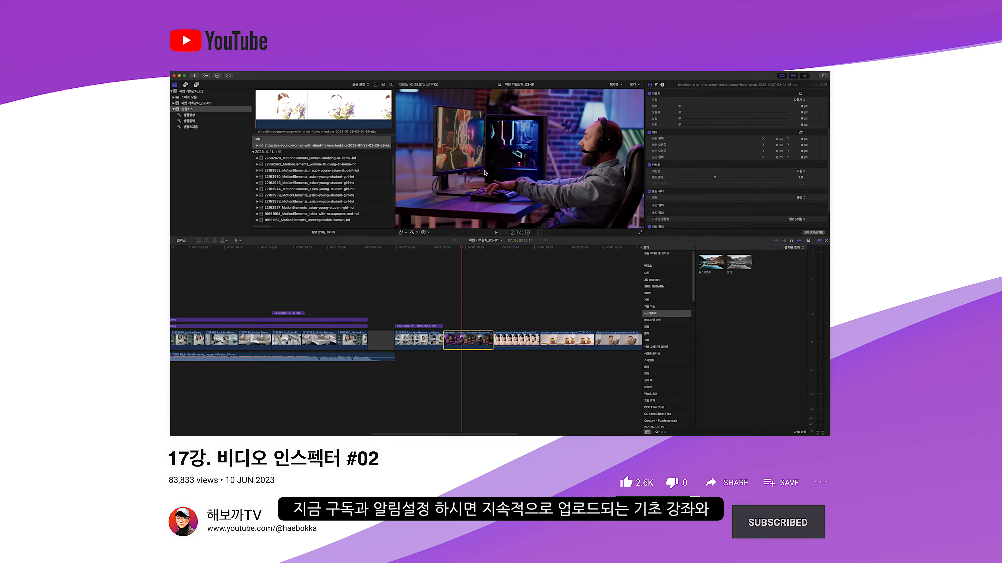
{"action": "key", "text": "space"}
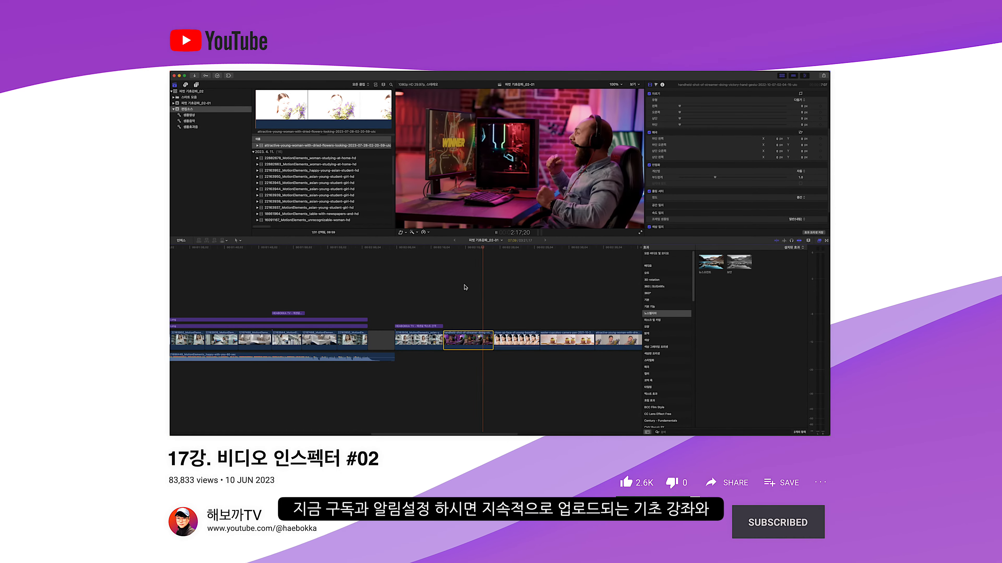
{"action": "key", "text": "space"}
{"action": "left_click", "coordinate": [474, 249]}
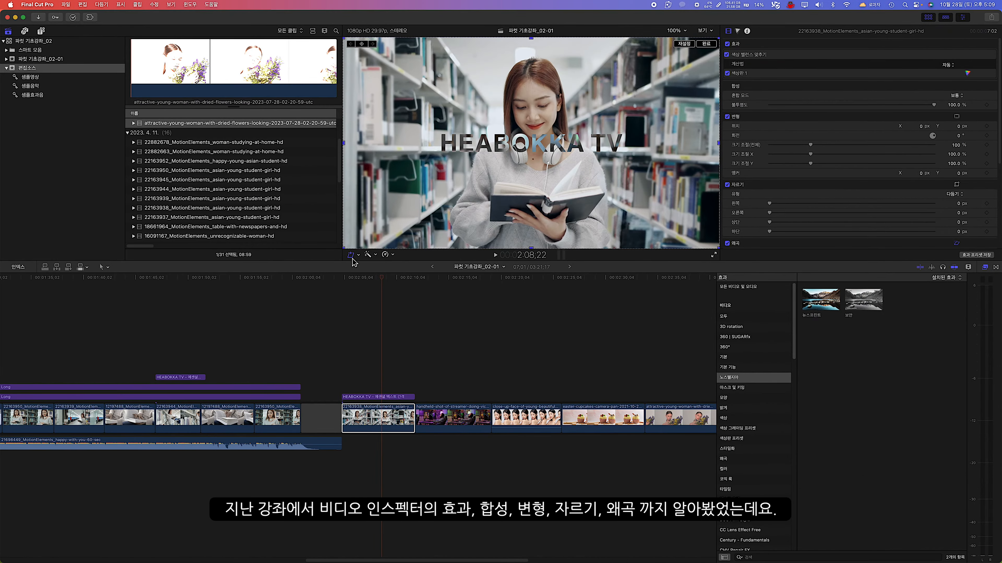
Step: Turn off the on-screen Transform controls and bring the clip's 안정화 (Stabilization) and 롤링 셔터 (Rolling Shutter) settings into view
{"action": "left_click", "coordinate": [351, 257]}
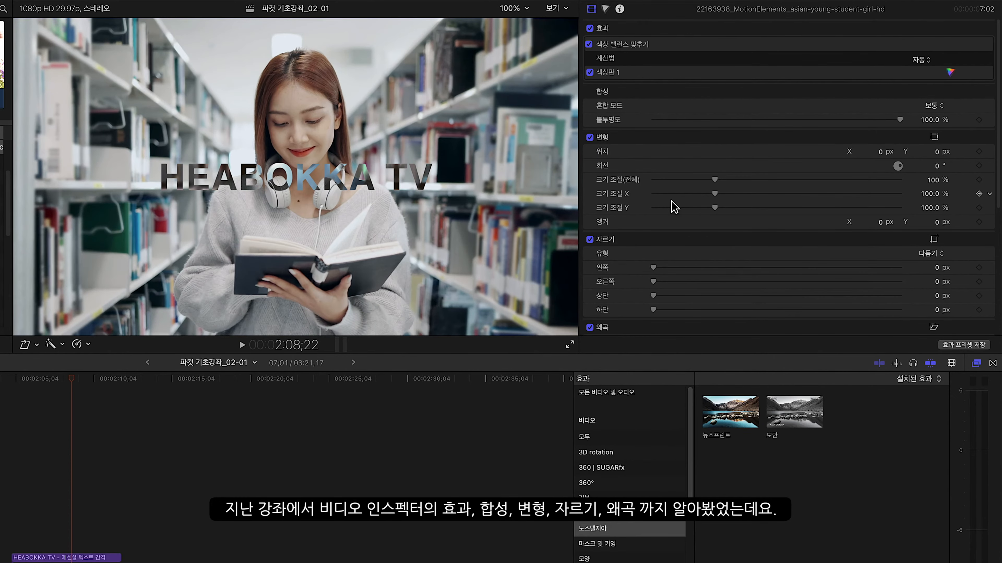
{"action": "scroll", "coordinate": [675, 206], "scroll_direction": "down", "scroll_amount": 10}
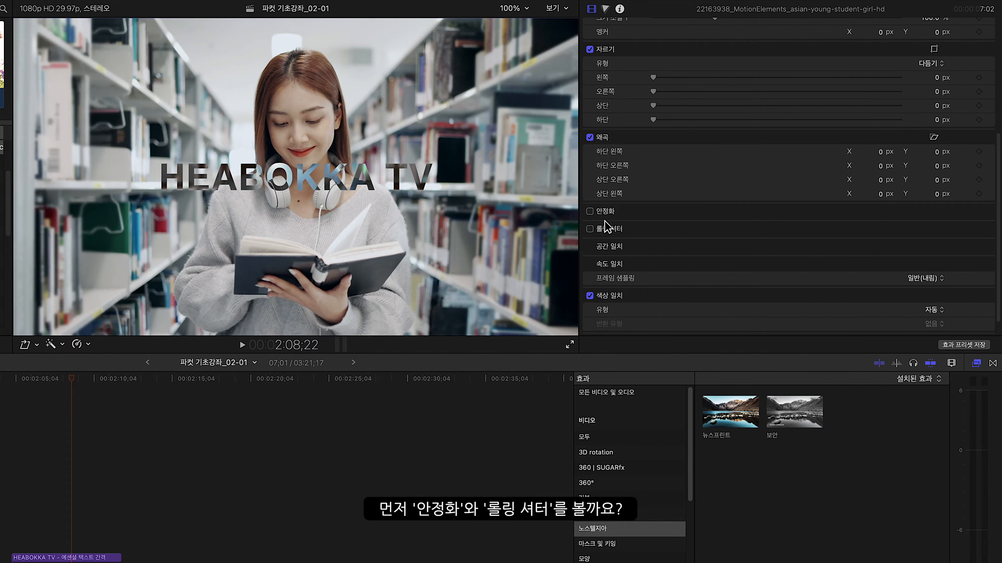
{"action": "scroll", "coordinate": [682, 227], "scroll_direction": "down", "scroll_amount": 2}
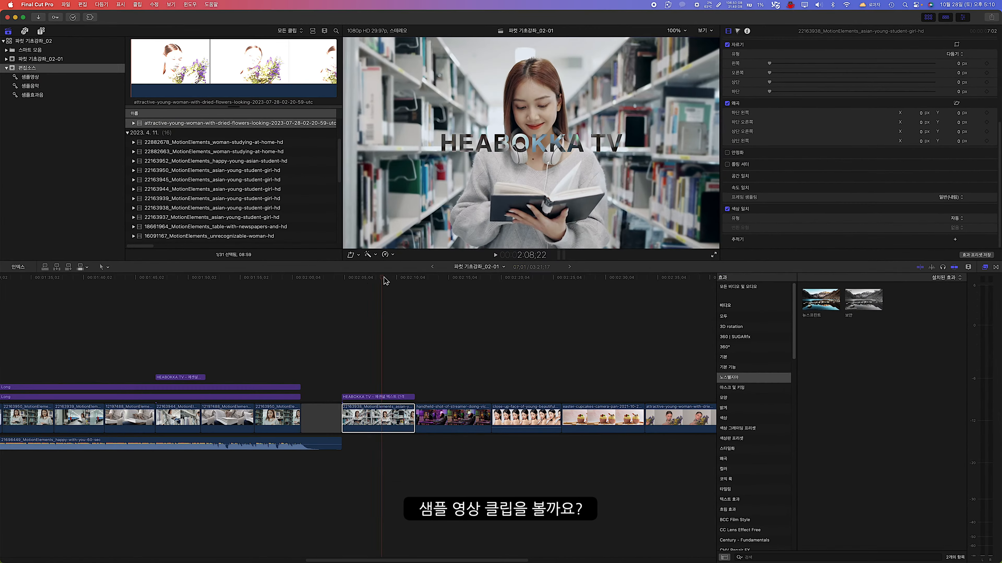
Step: Play the handheld streamer clip from its start to examine the camera shake
{"action": "mouse_move", "coordinate": [400, 278]}
{"action": "left_mouse_down"}
{"action": "mouse_move", "coordinate": [451, 285]}
{"action": "mouse_move", "coordinate": [415, 285]}
{"action": "left_mouse_up"}
{"action": "key", "text": "space"}
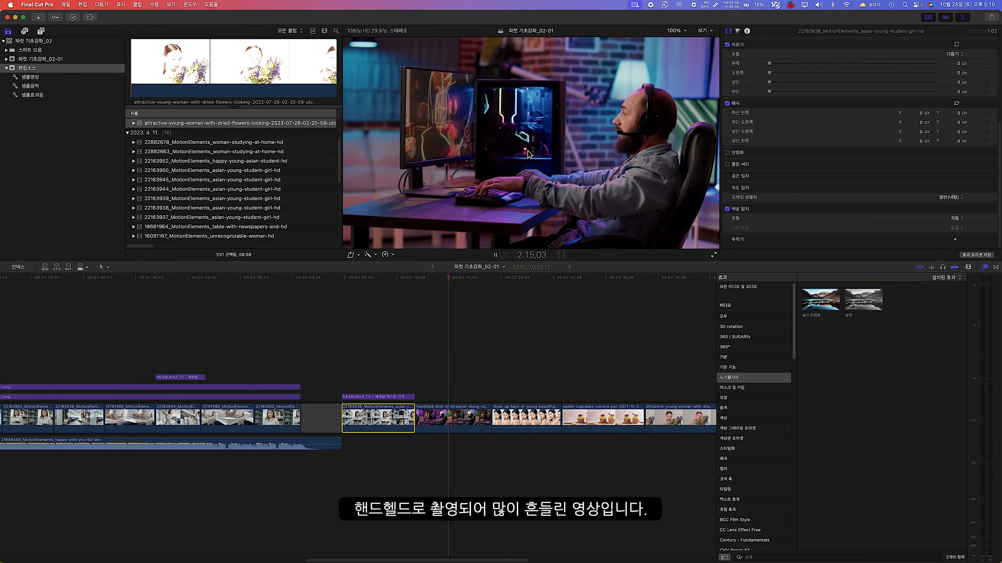
{"action": "key", "text": "space"}
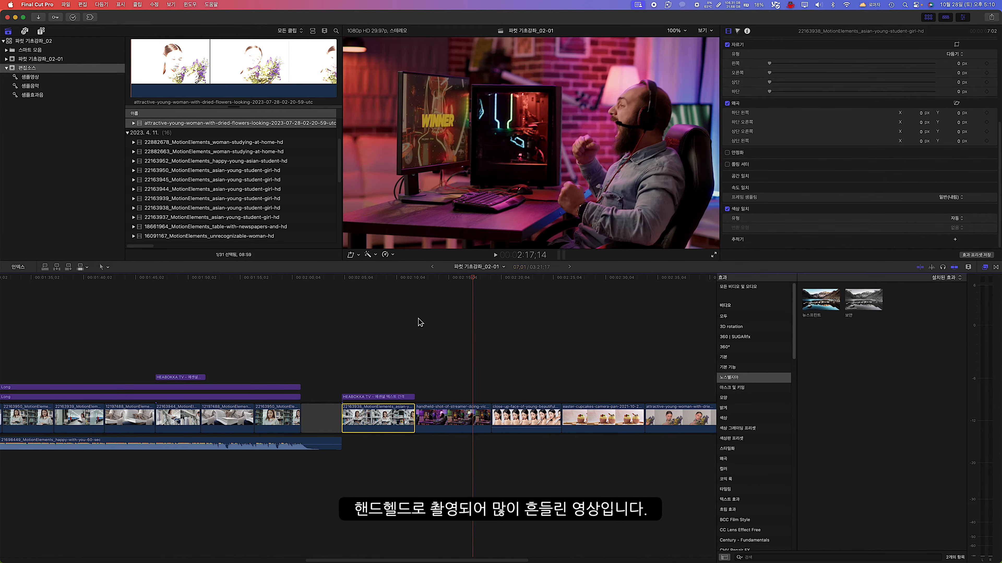
Step: Select the handheld streamer clip, place the playhead near its start, and enable 안정화 (Stabilization)
{"action": "left_click", "coordinate": [456, 417]}
{"action": "left_click_drag", "start_coordinate": [464, 281], "coordinate": [423, 280]}
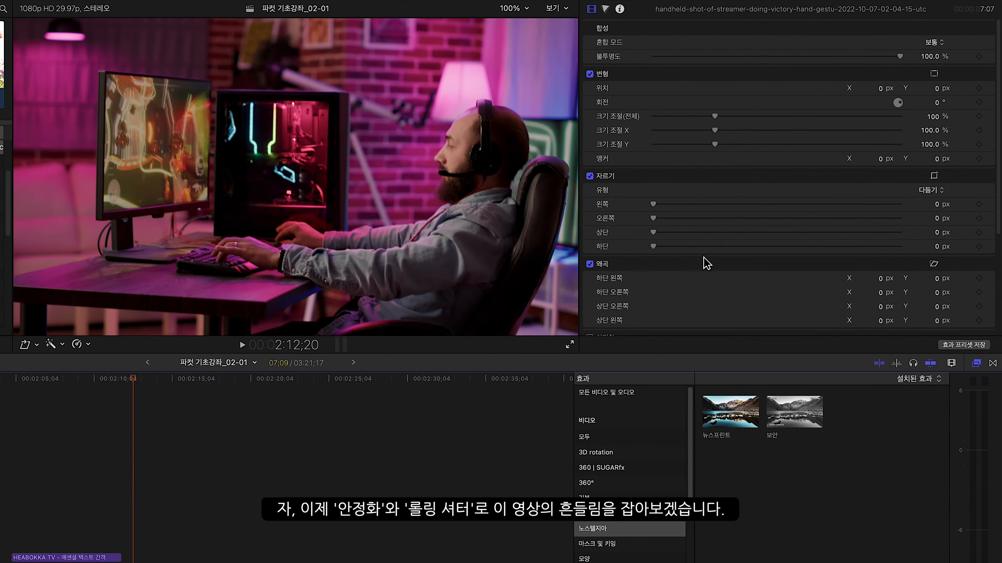
{"action": "scroll", "coordinate": [790, 209], "scroll_direction": "down", "scroll_amount": 5}
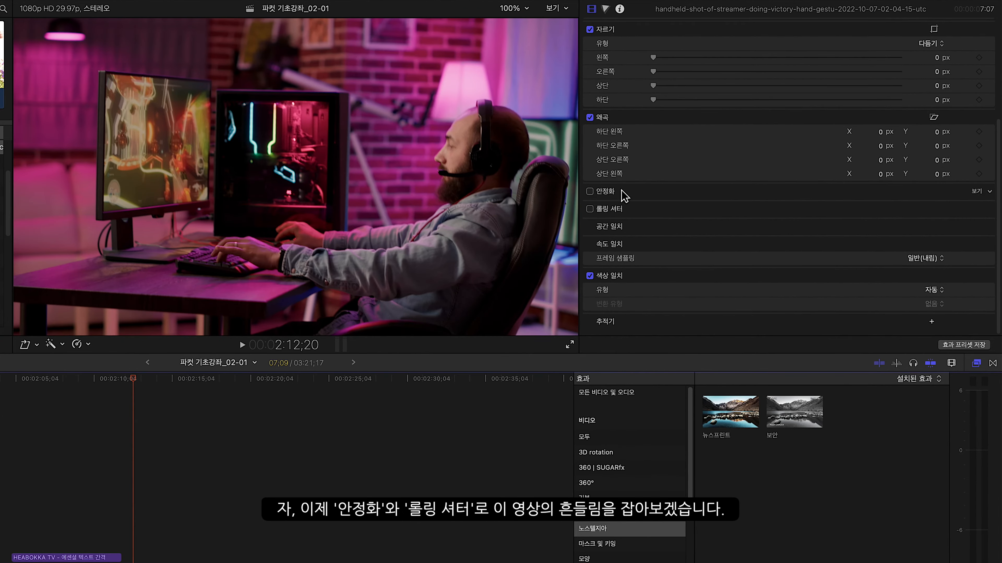
{"action": "left_click", "coordinate": [595, 196]}
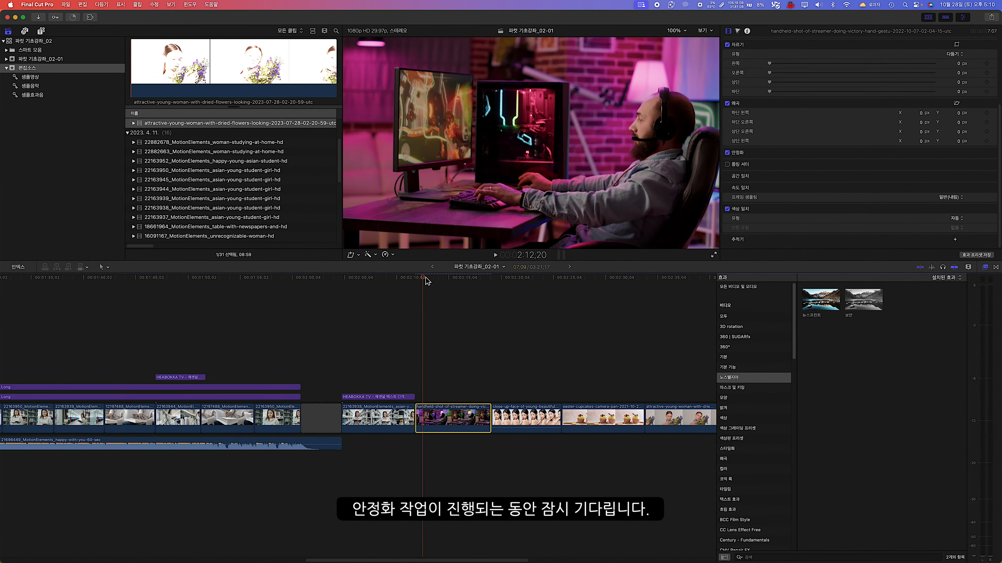
Step: Play the stabilized streamer clip from its first frame to check how smoothly it moves
{"action": "left_click", "coordinate": [415, 278]}
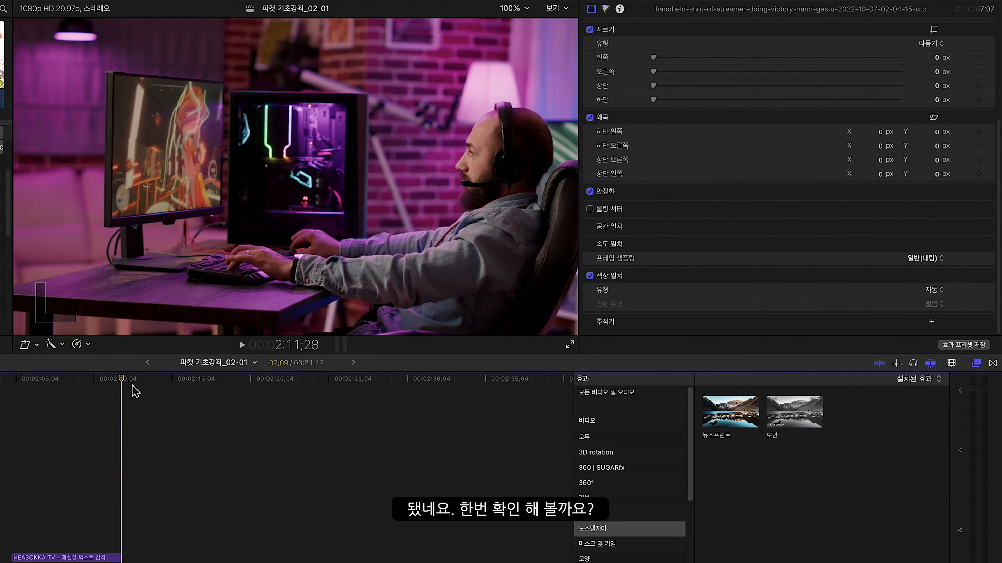
{"action": "key", "text": "space"}
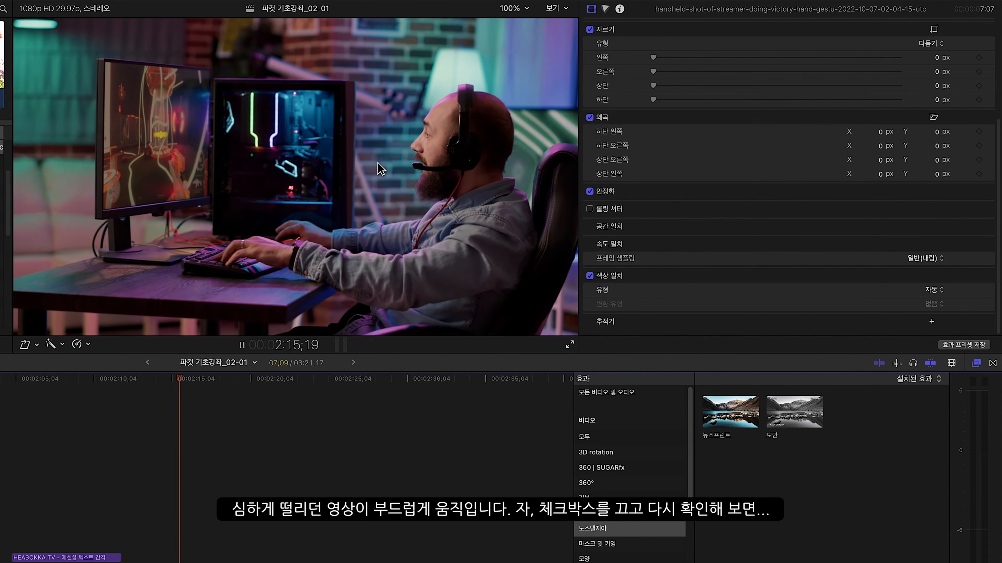
{"action": "key", "text": "space"}
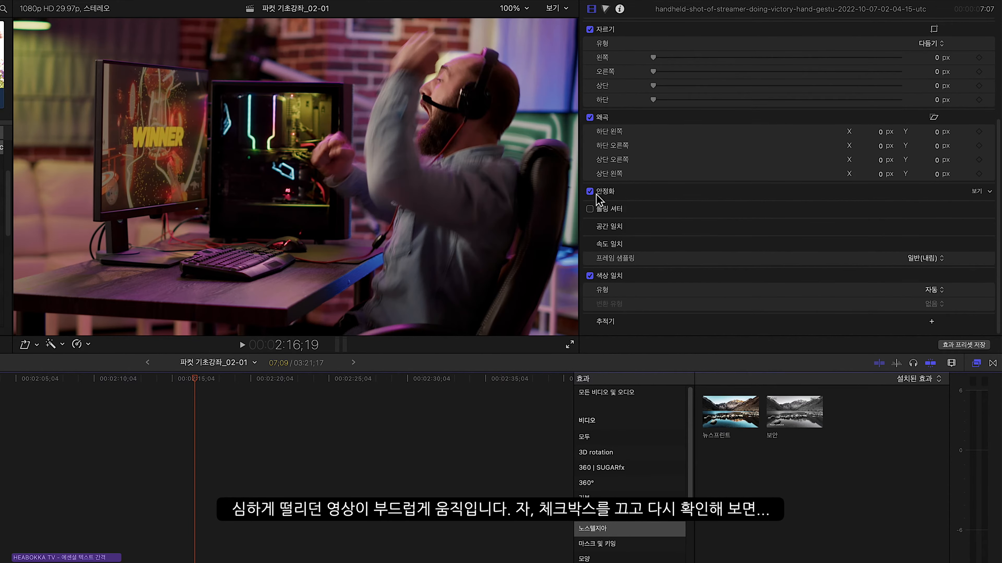
Step: Disable 안정화 (Stabilization) on the streamer clip, play it for comparison, and enable the option again
{"action": "left_click", "coordinate": [590, 192]}
{"action": "left_click_drag", "start_coordinate": [162, 378], "coordinate": [131, 381]}
{"action": "key", "text": "space"}
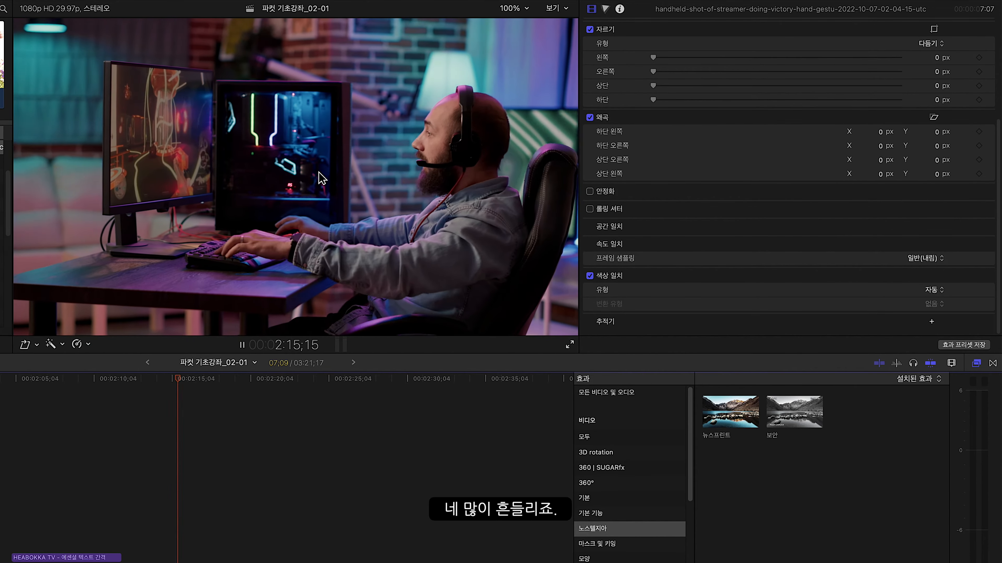
{"action": "key", "text": "space"}
{"action": "left_click", "coordinate": [595, 194]}
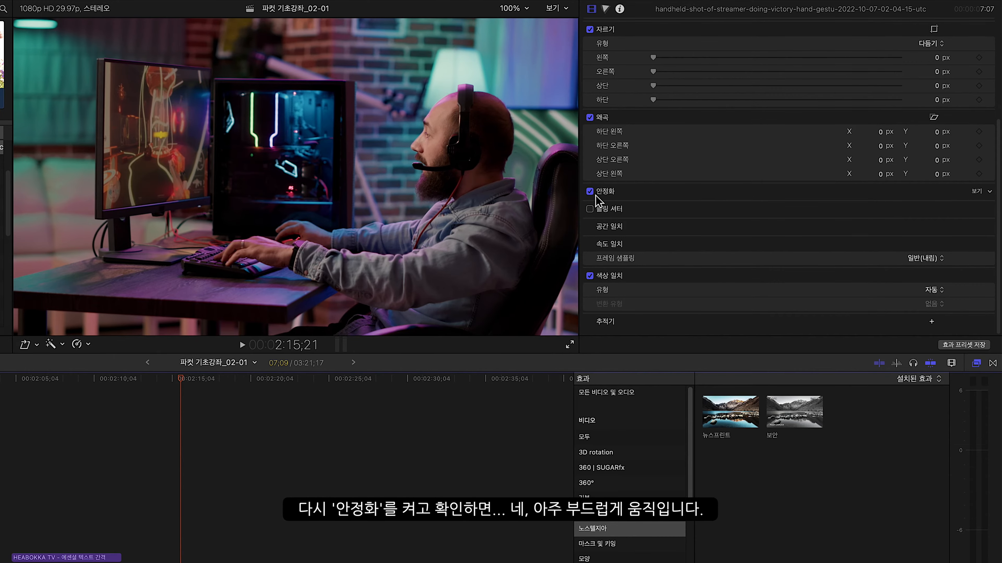
Step: Replay the stabilized streamer clip twice from near its start, checking the frame edges for wobble
{"action": "left_click", "coordinate": [131, 385]}
{"action": "key", "text": "space"}
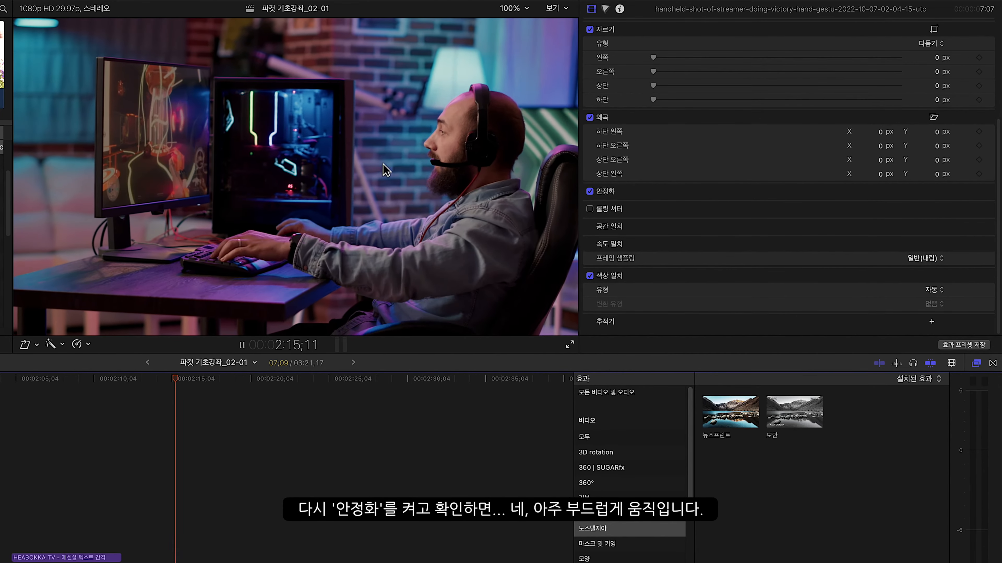
{"action": "key", "text": "space"}
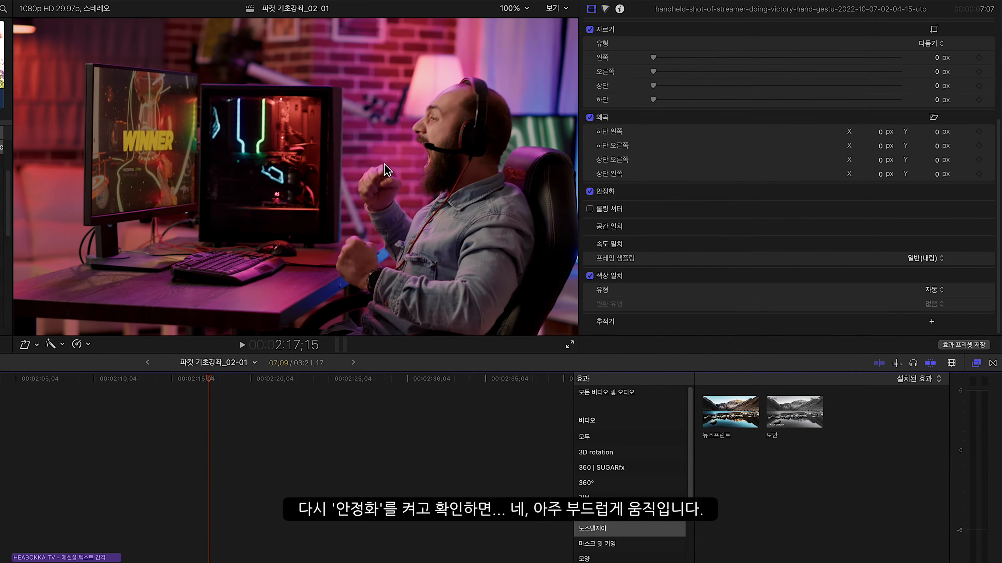
{"action": "left_click", "coordinate": [141, 381]}
{"action": "key", "text": "space"}
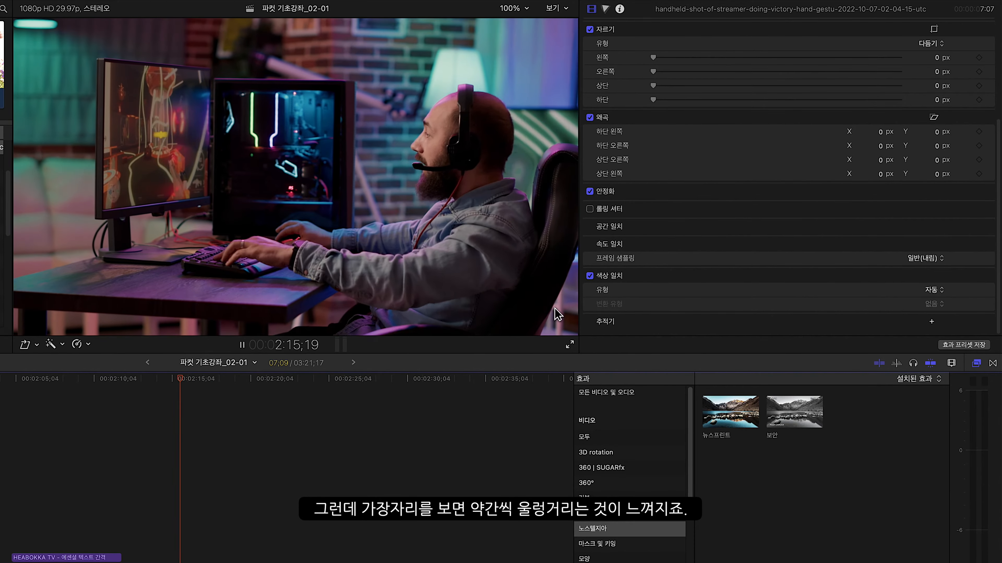
{"action": "key", "text": "space"}
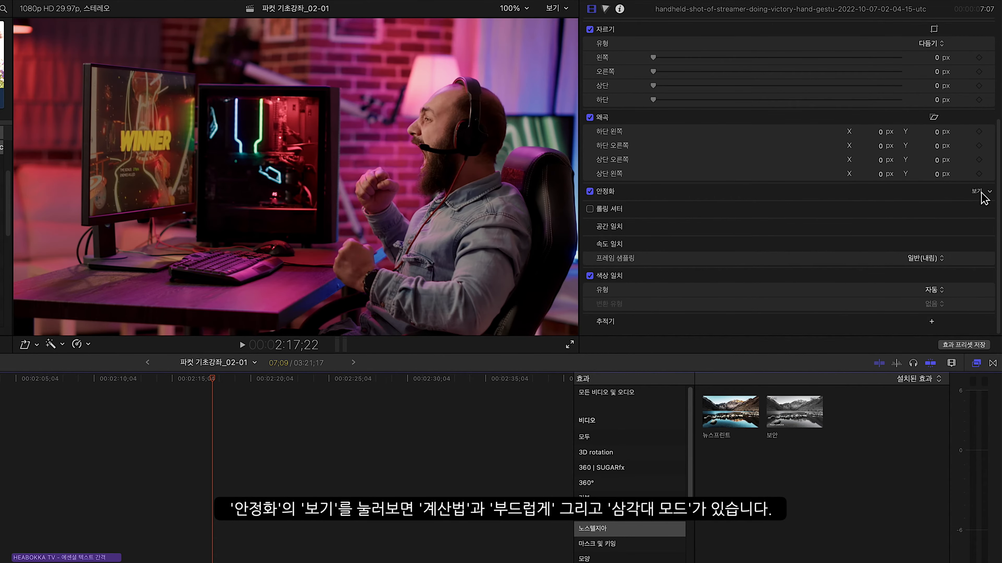
Step: Expand the 안정화 (Stabilization) settings, try a higher 부드럽게 (Smoothing) value, and reset that parameter
{"action": "left_click", "coordinate": [974, 192]}
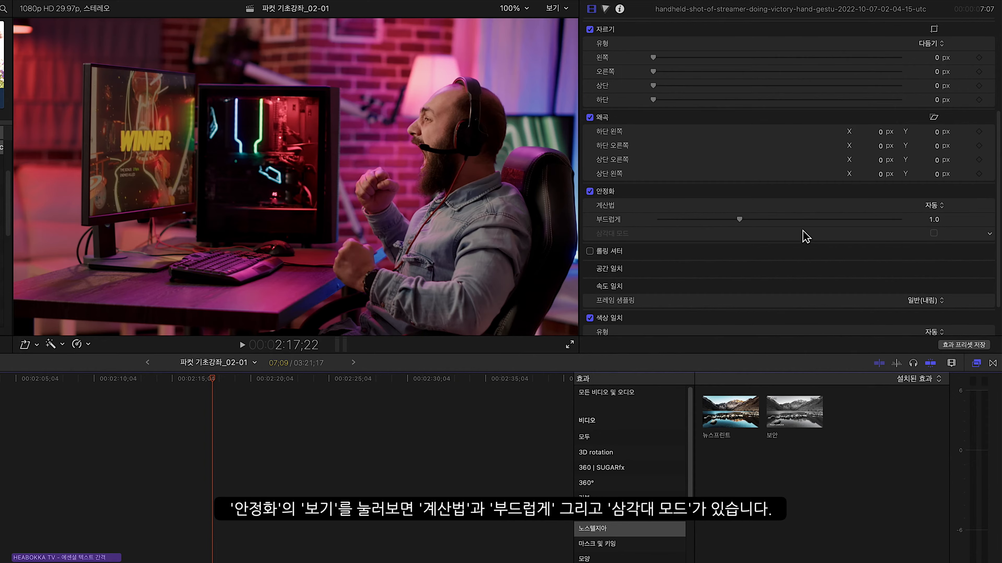
{"action": "mouse_move", "coordinate": [740, 220]}
{"action": "left_mouse_down"}
{"action": "mouse_move", "coordinate": [823, 224]}
{"action": "mouse_move", "coordinate": [755, 222]}
{"action": "left_mouse_up"}
{"action": "left_click", "coordinate": [989, 222]}
{"action": "left_click", "coordinate": [956, 235]}
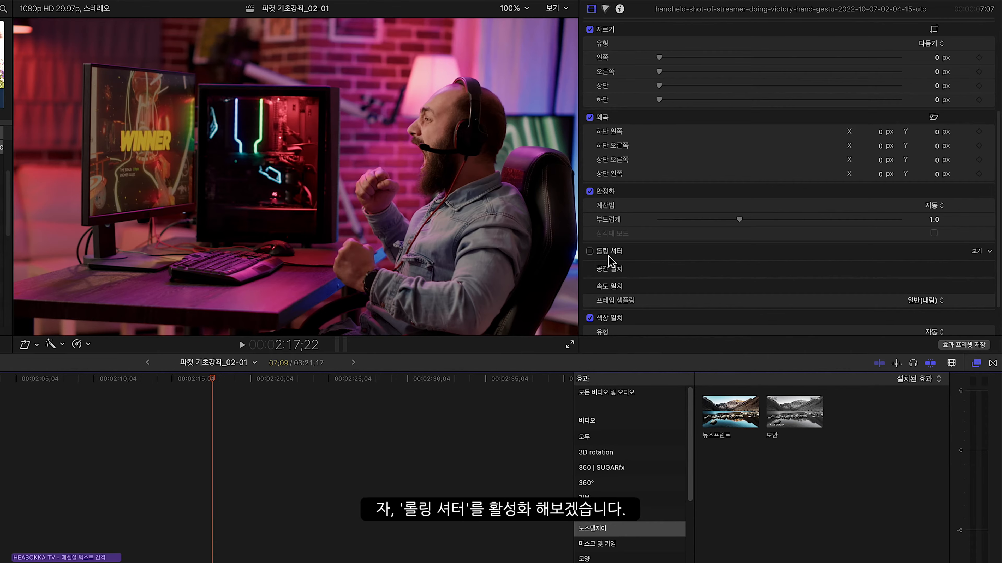
Step: Enable 롤링 셔터 (Rolling Shutter) correction on the streamer clip with the 정도 (Amount) set to 중간 (Medium)
{"action": "left_click", "coordinate": [589, 251]}
{"action": "left_click", "coordinate": [935, 268]}
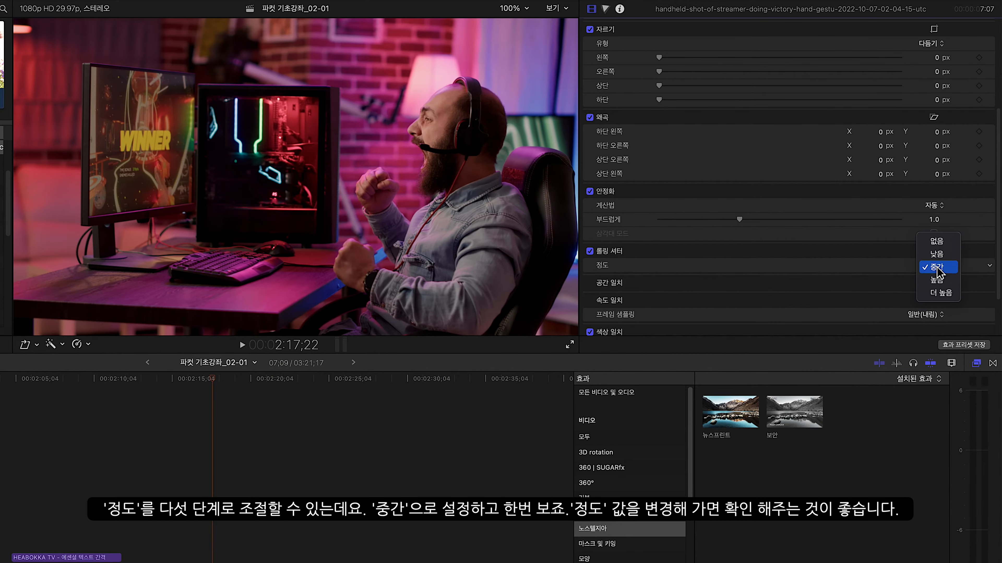
{"action": "left_click", "coordinate": [871, 272]}
Step: Play the streamer clip from its start to check the rolling shutter correction, and open the 정도 (Amount) choices
{"action": "left_click", "coordinate": [122, 379]}
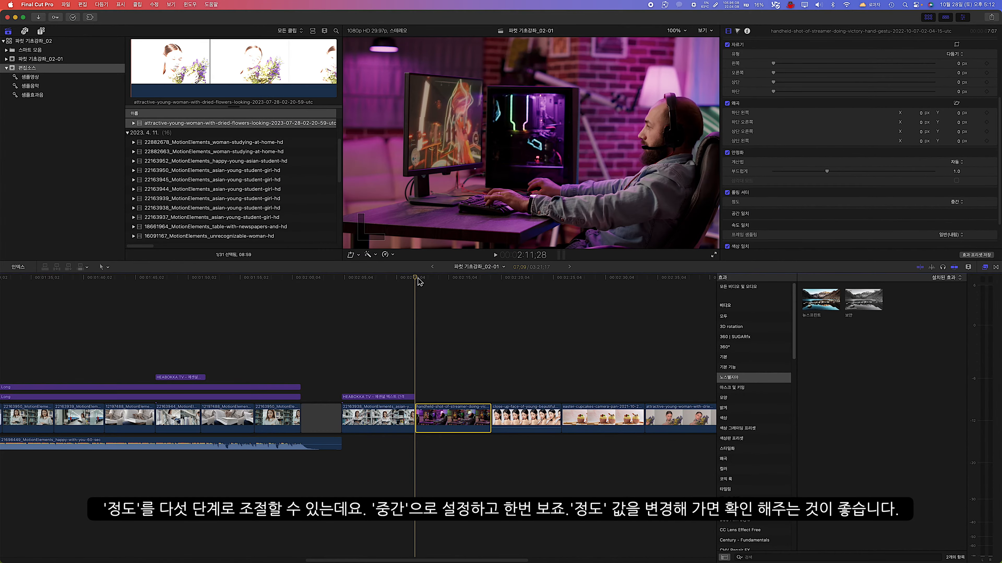
{"action": "key", "text": "space"}
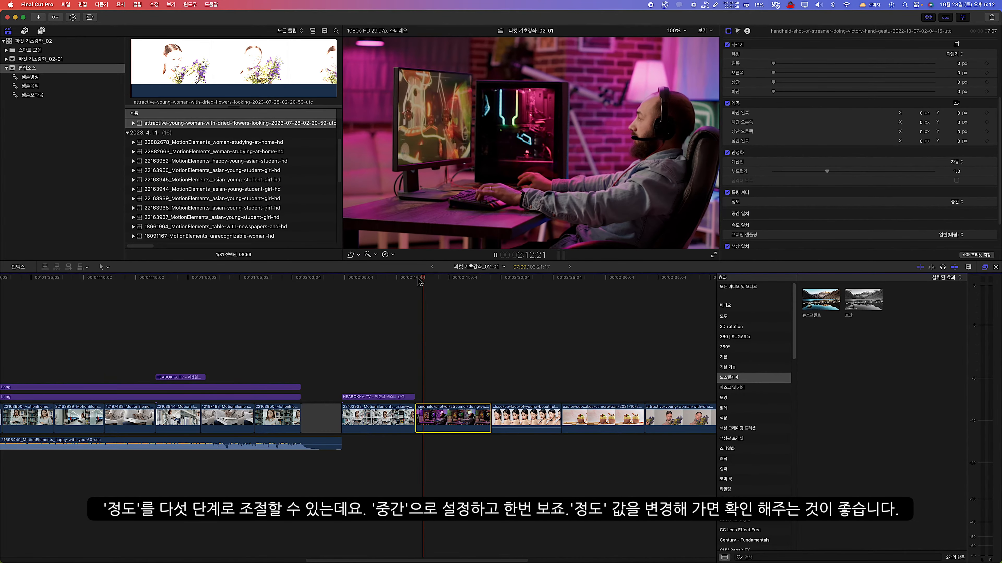
{"action": "key", "text": "space"}
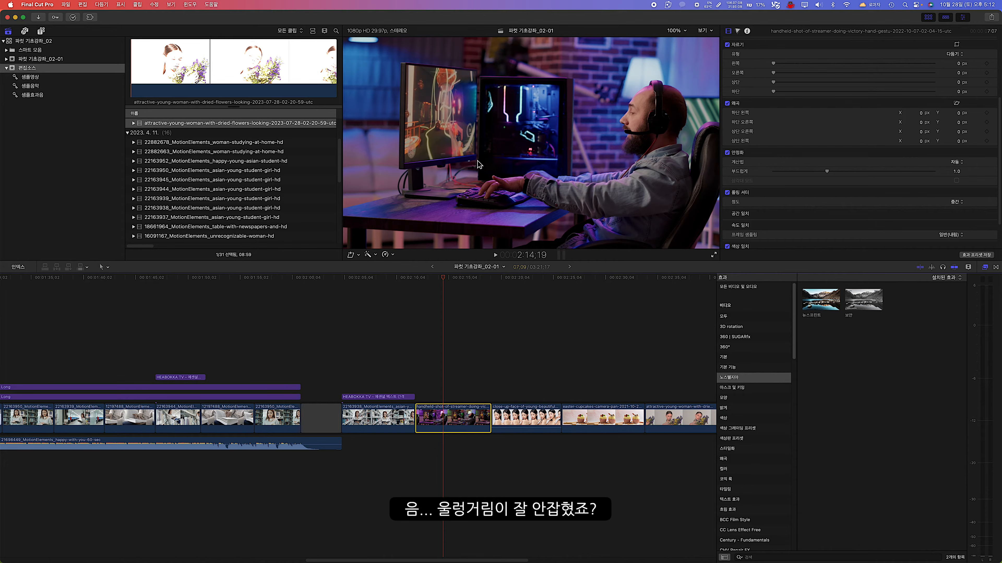
{"action": "key", "text": "space"}
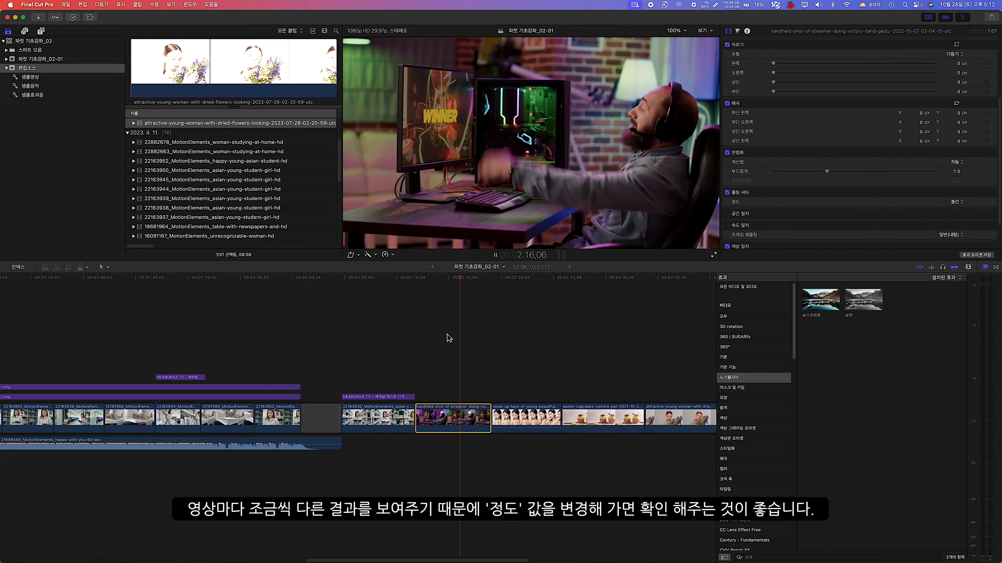
{"action": "key", "text": "space"}
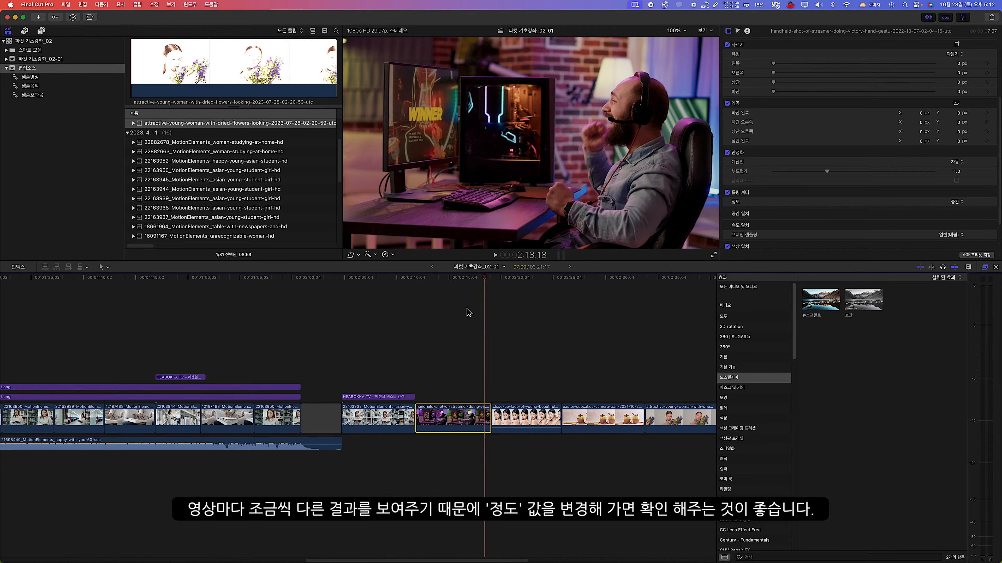
{"action": "left_click", "coordinate": [461, 278]}
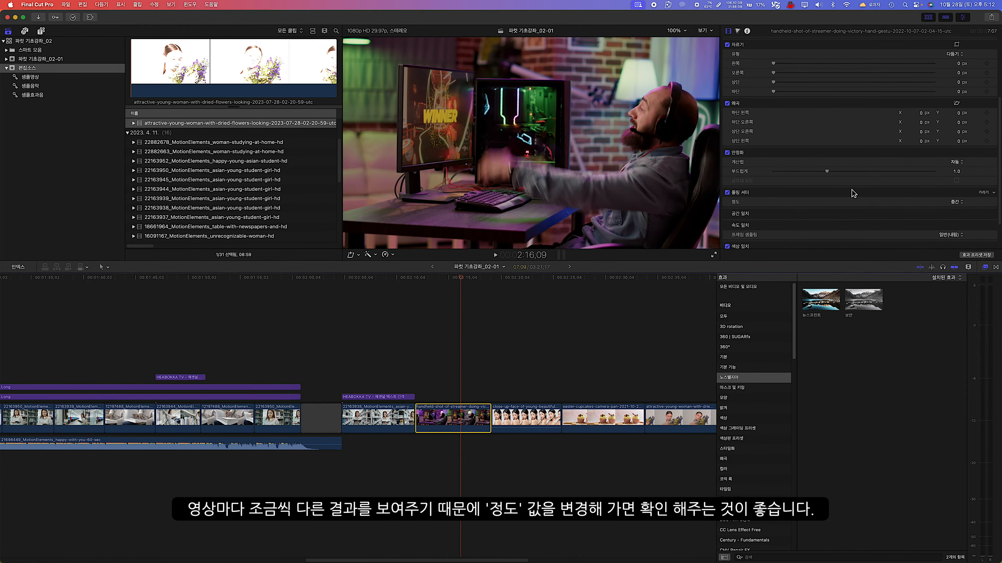
{"action": "left_click", "coordinate": [960, 203]}
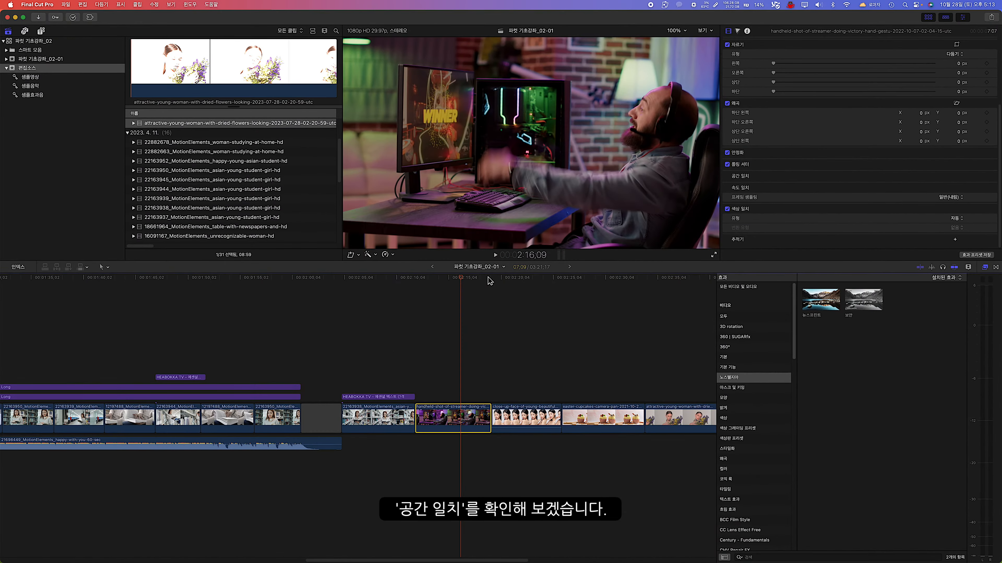
Step: Select the vertical close-up clip of the young woman and set its 공간 일치 (Spatial Conform) type to 채우기 (Fill)
{"action": "left_click", "coordinate": [521, 278]}
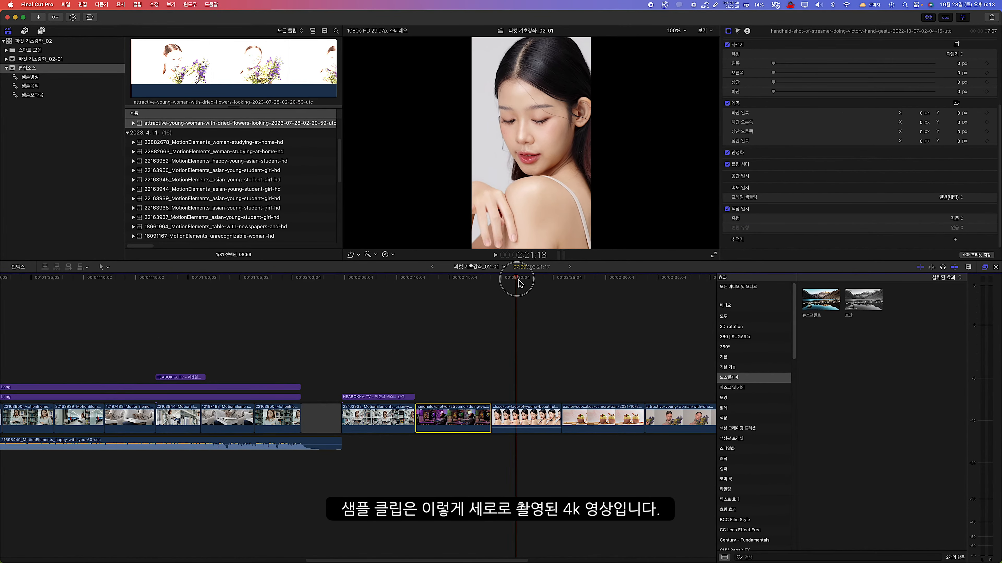
{"action": "left_click", "coordinate": [533, 417]}
{"action": "left_click", "coordinate": [531, 281]}
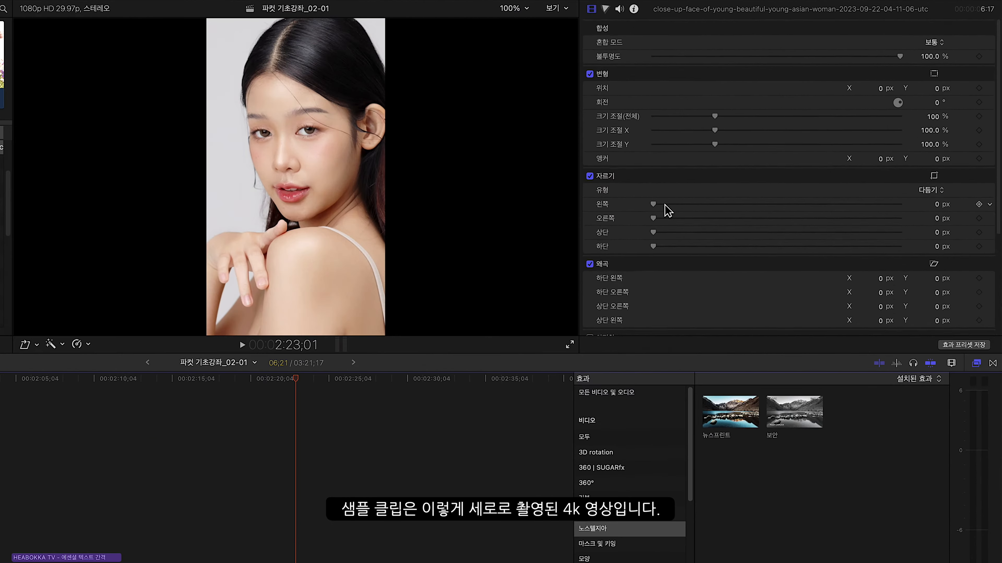
{"action": "scroll", "coordinate": [735, 183], "scroll_direction": "down", "scroll_amount": 5}
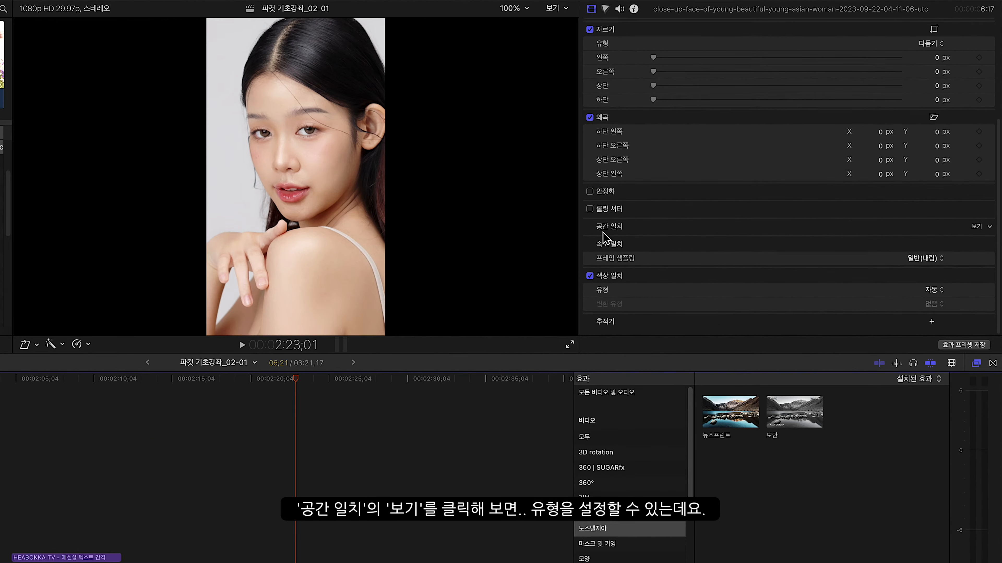
{"action": "left_click", "coordinate": [980, 226]}
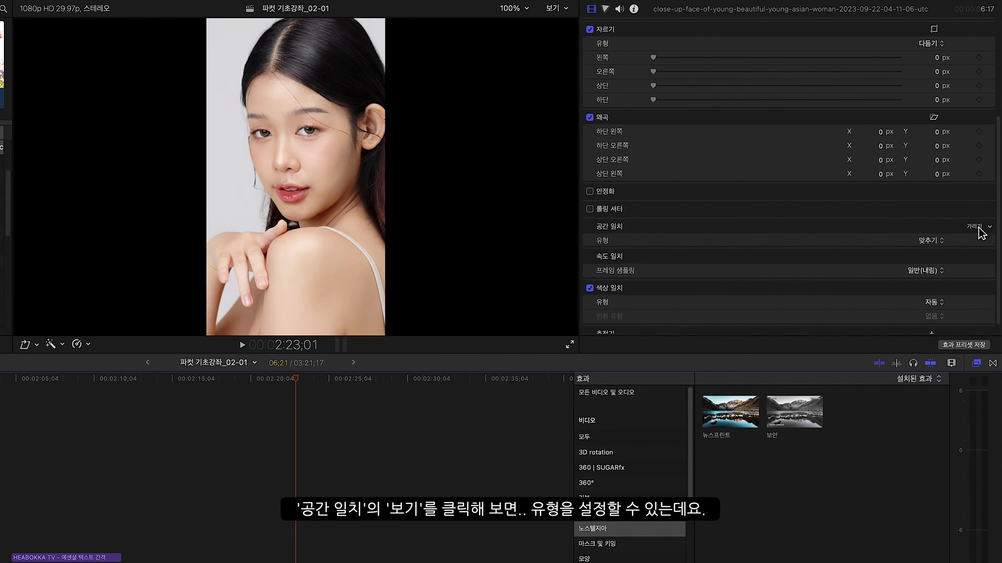
{"action": "left_click", "coordinate": [941, 243]}
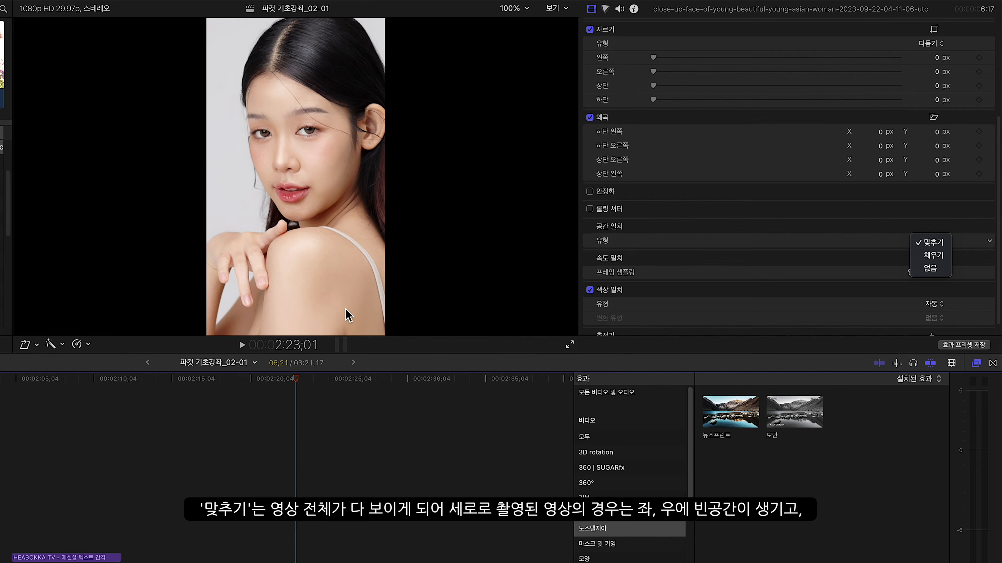
{"action": "left_click", "coordinate": [927, 256]}
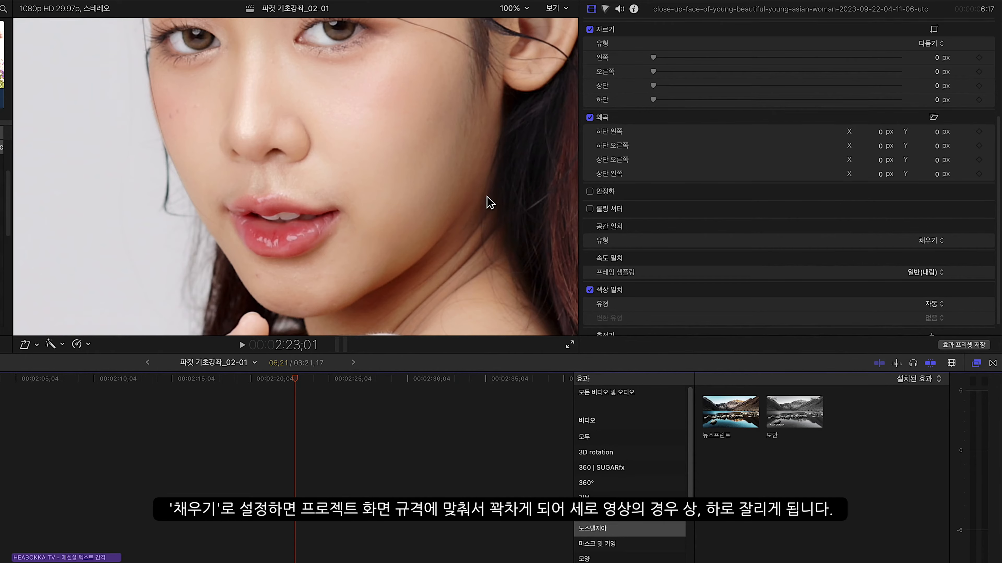
Step: Try the 없음 (None) 공간 일치 (Spatial Conform) type on the vertical close-up clip, and set it to 맞추기 (Fit)
{"action": "left_click", "coordinate": [942, 242]}
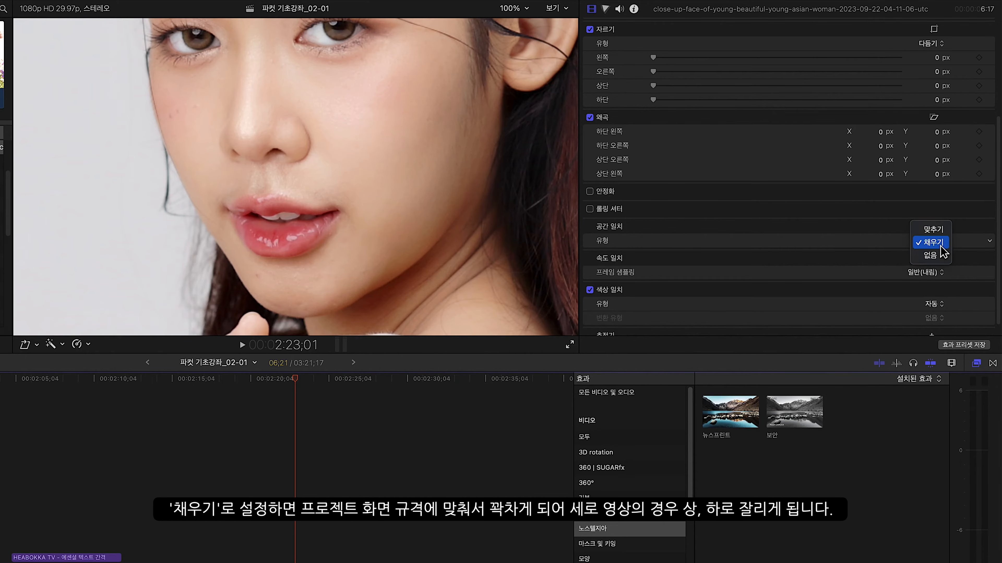
{"action": "left_click", "coordinate": [931, 255]}
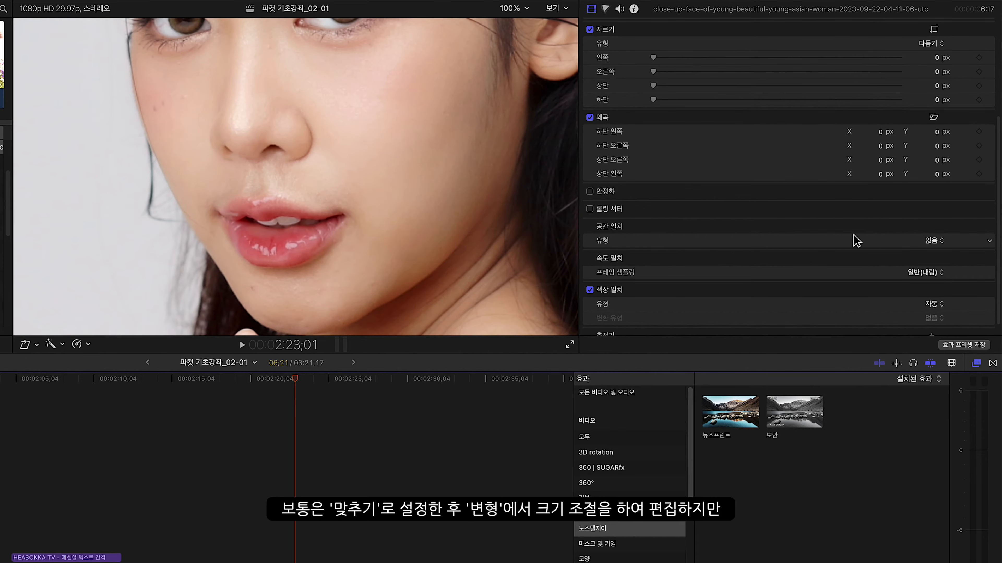
{"action": "left_click", "coordinate": [935, 242]}
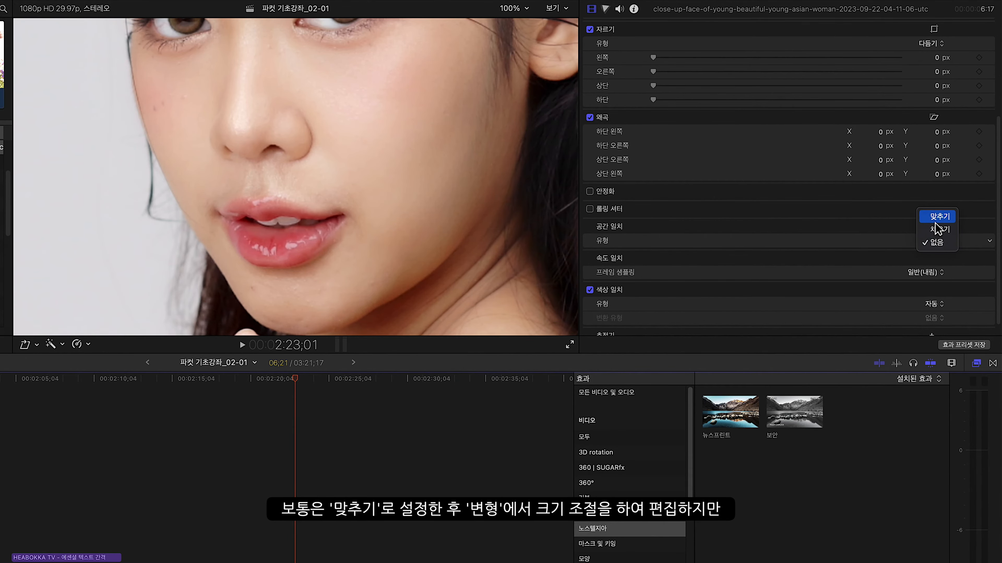
{"action": "left_click", "coordinate": [936, 220]}
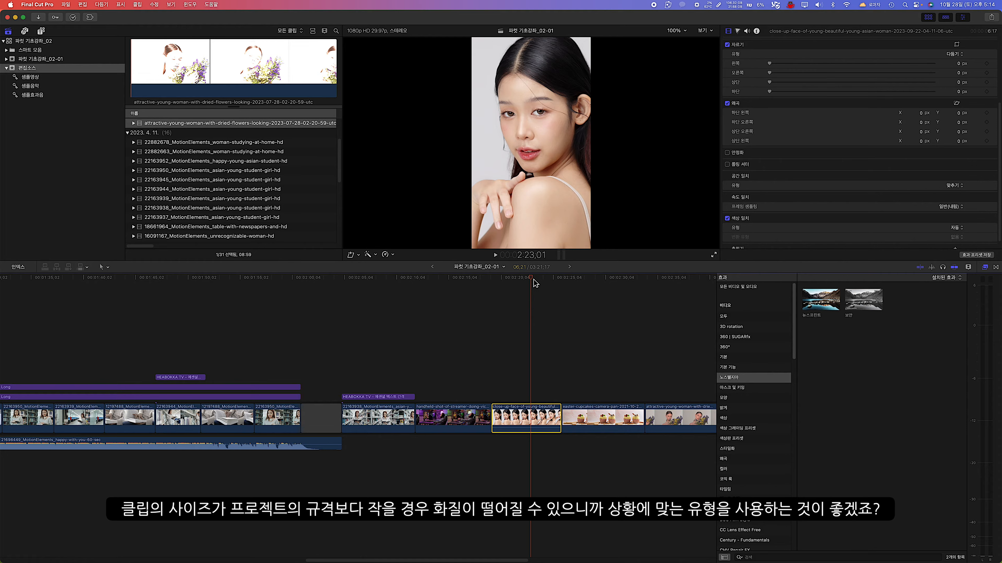
Step: Try the 없음 (None) 공간 일치 (Spatial Conform) type on the streamer clip, and return it to 맞추기 (Fit)
{"action": "left_click_drag", "start_coordinate": [529, 279], "coordinate": [454, 280]}
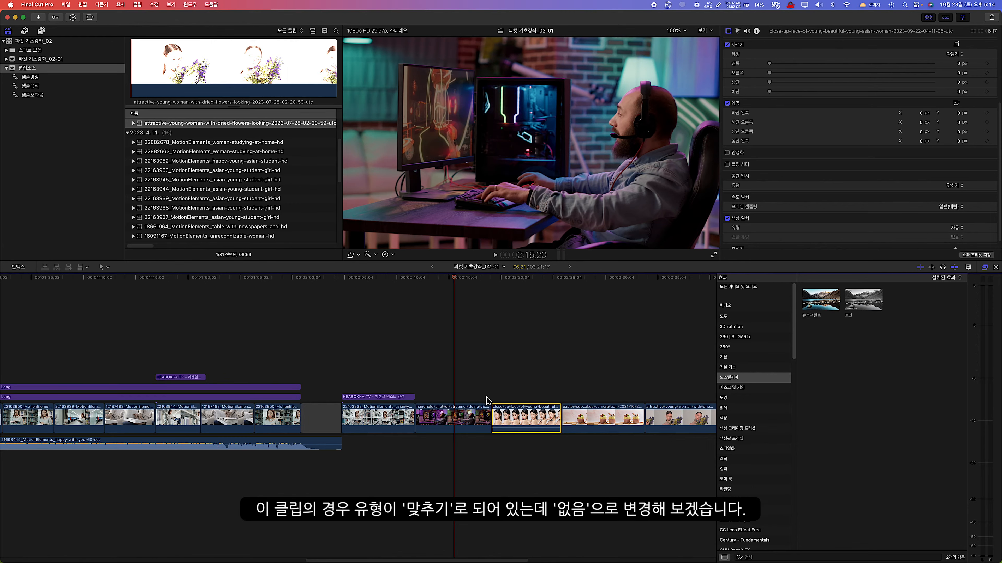
{"action": "left_click", "coordinate": [461, 413]}
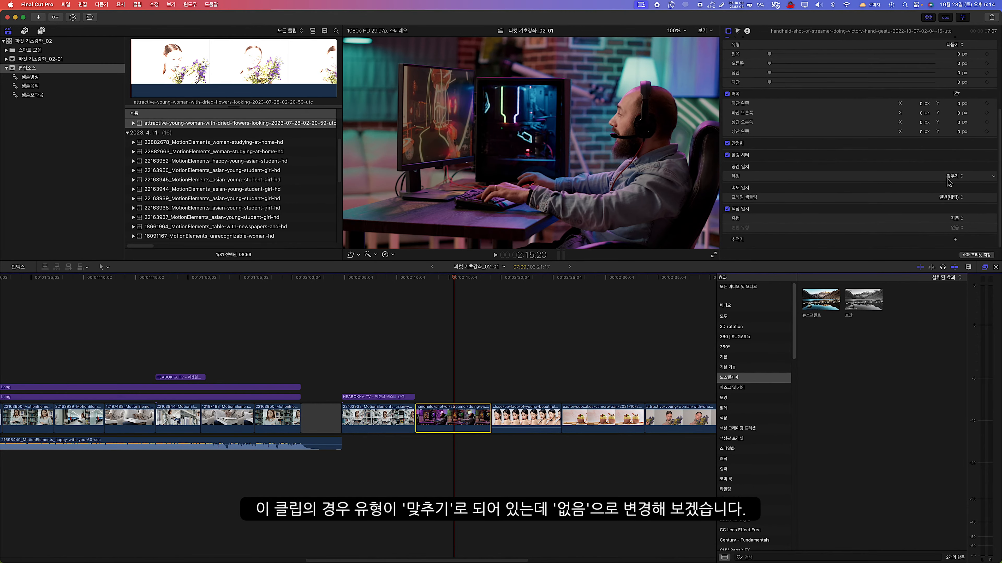
{"action": "left_click", "coordinate": [962, 178]}
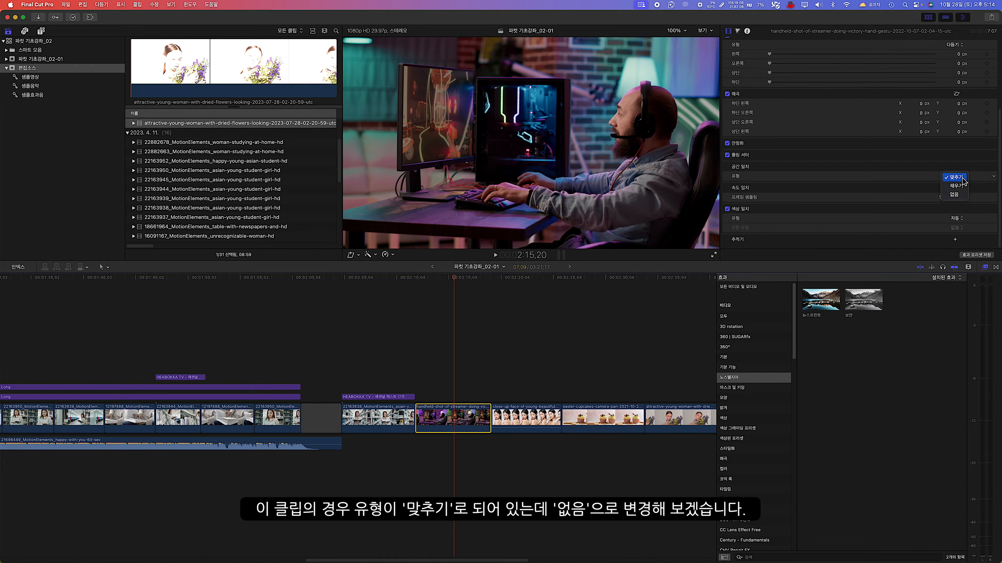
{"action": "left_click", "coordinate": [953, 196]}
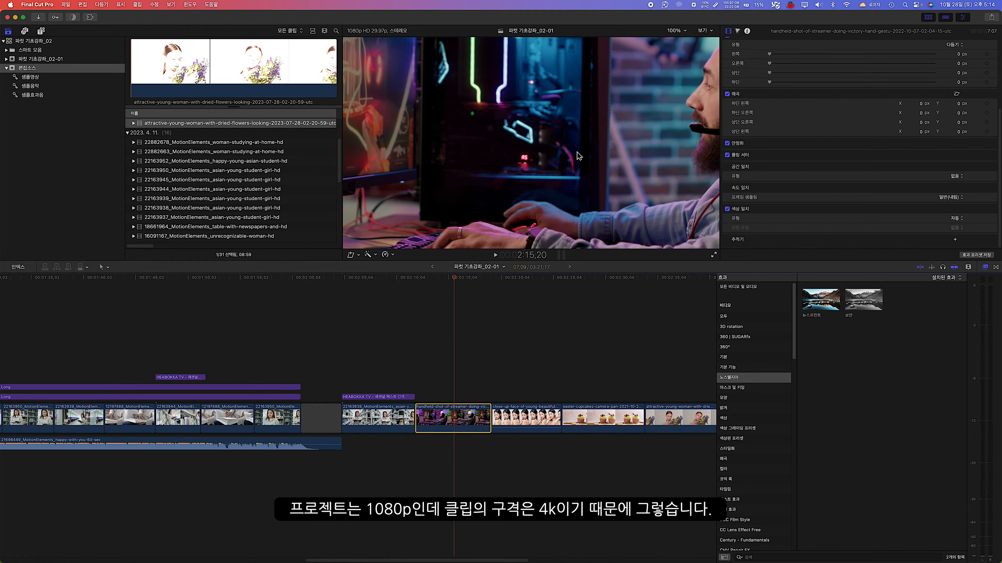
{"action": "left_click", "coordinate": [957, 177]}
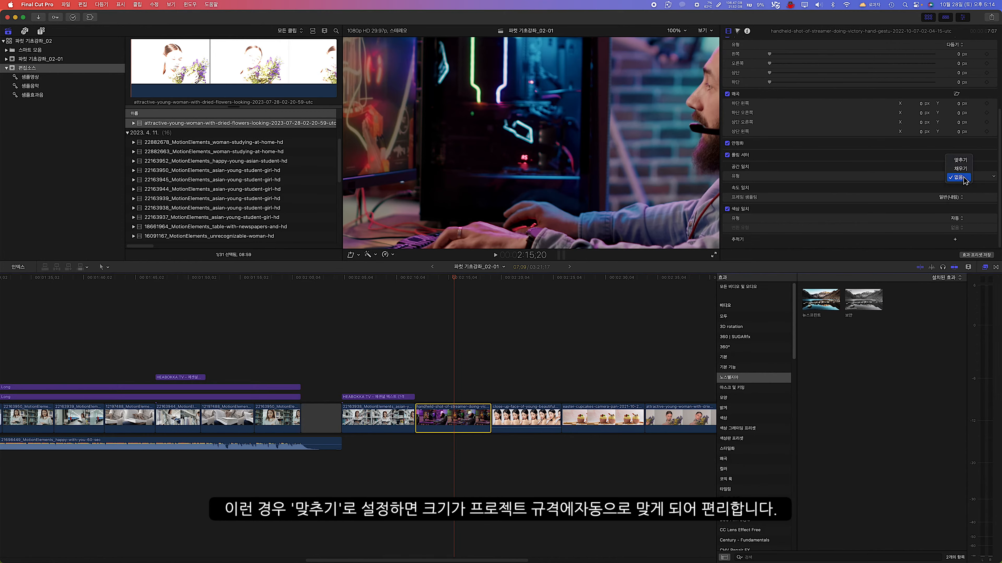
{"action": "left_click", "coordinate": [963, 161]}
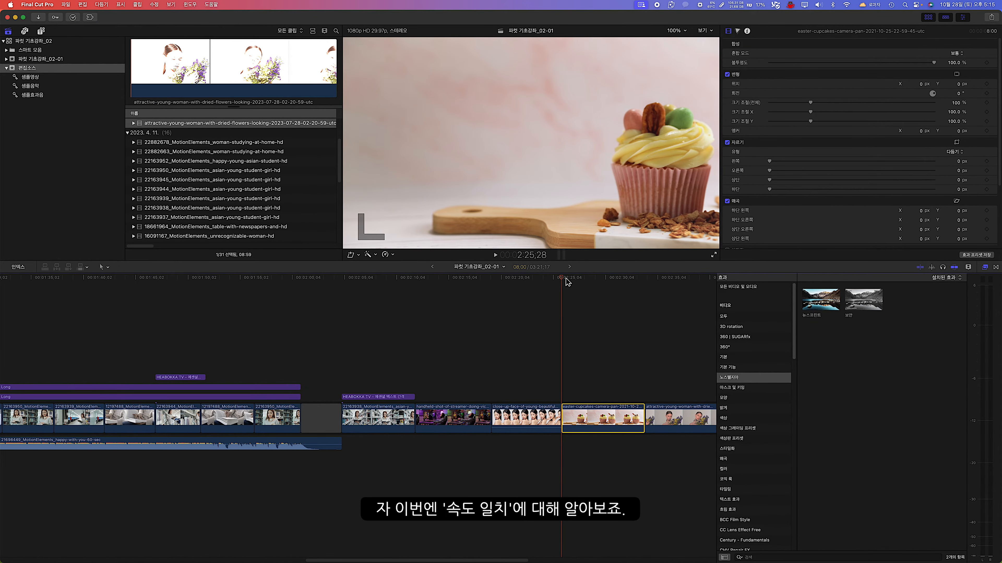
Step: Play the easter-cupcakes clip twice from its start to check how smoothly the camera pan moves
{"action": "key", "text": "l"}
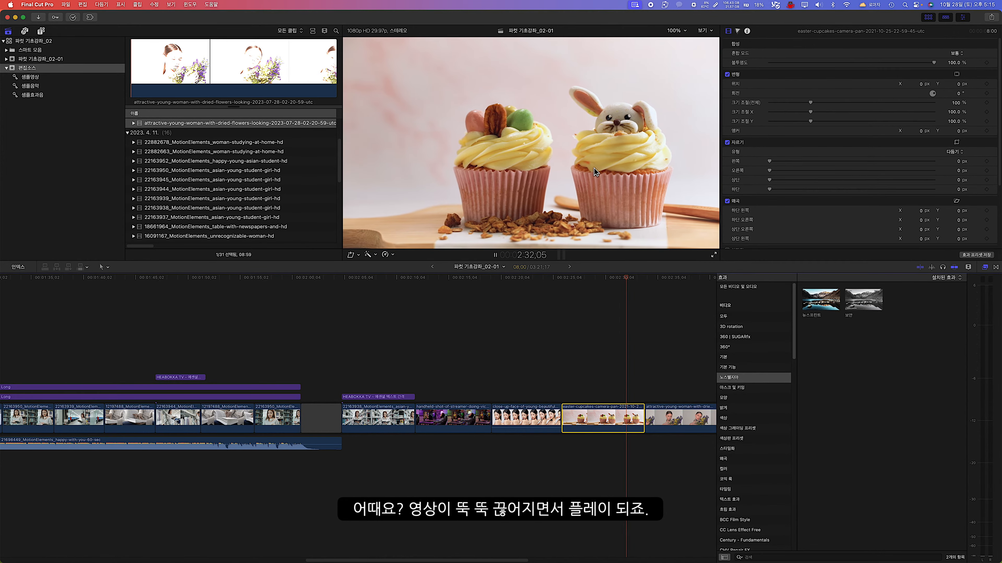
{"action": "key", "text": "space"}
{"action": "left_click", "coordinate": [563, 279]}
{"action": "key", "text": "space"}
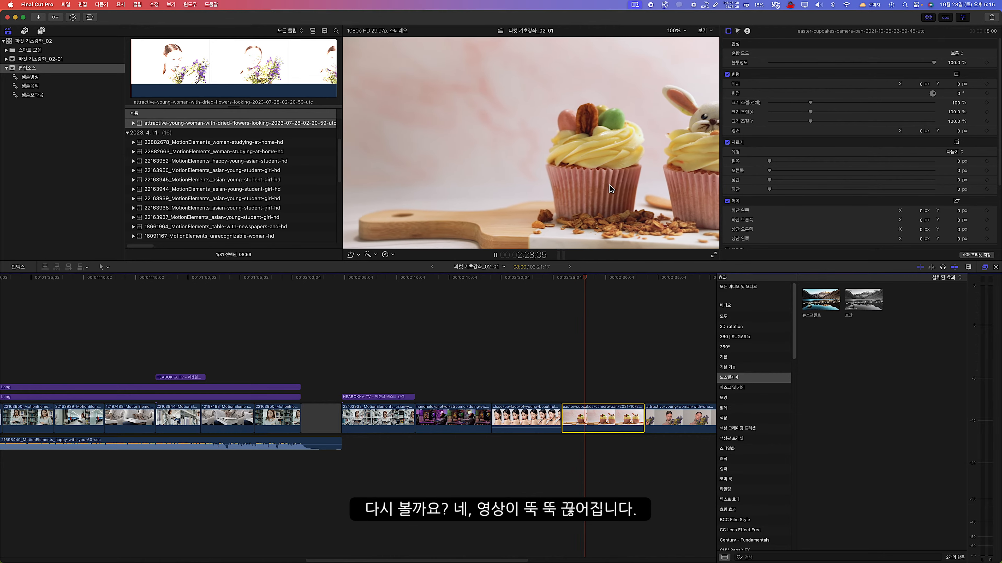
{"action": "key", "text": "space"}
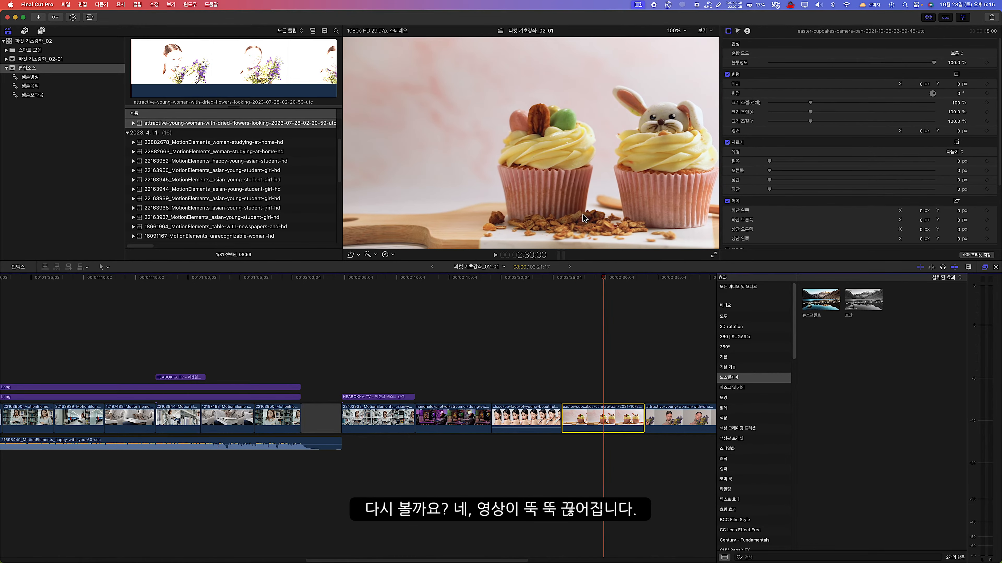
{"action": "left_click", "coordinate": [583, 278]}
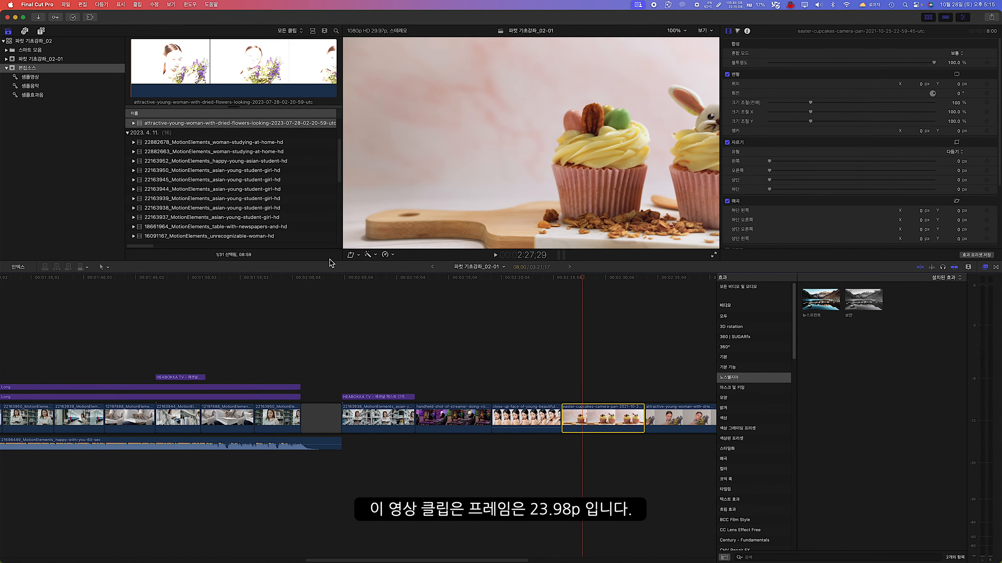
Step: Reveal the cupcake clip's source in the browser to check its frame rate, and replay the clip in the timeline
{"action": "key", "text": "shift+f"}
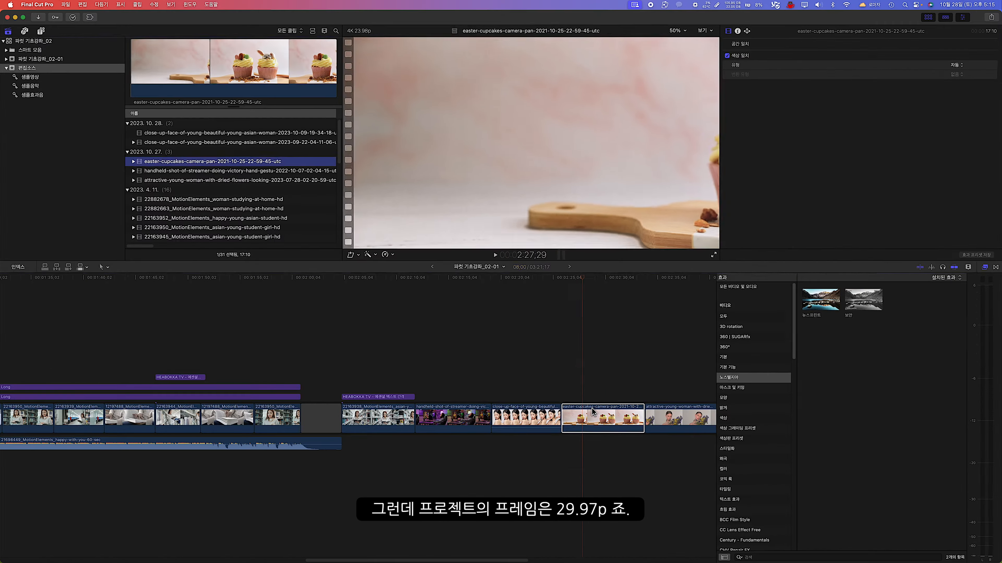
{"action": "left_click", "coordinate": [591, 412]}
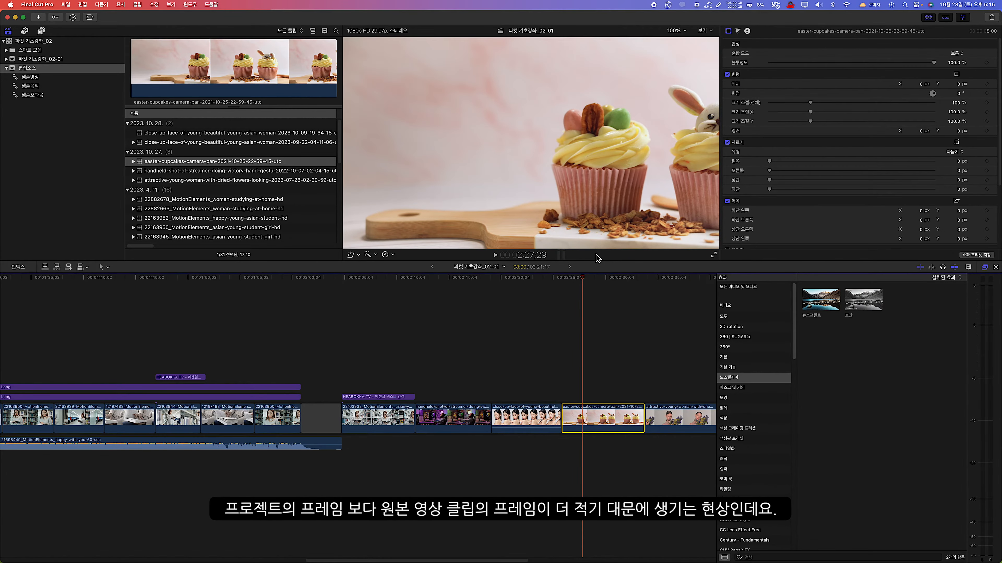
{"action": "left_click", "coordinate": [566, 281]}
{"action": "key", "text": "space"}
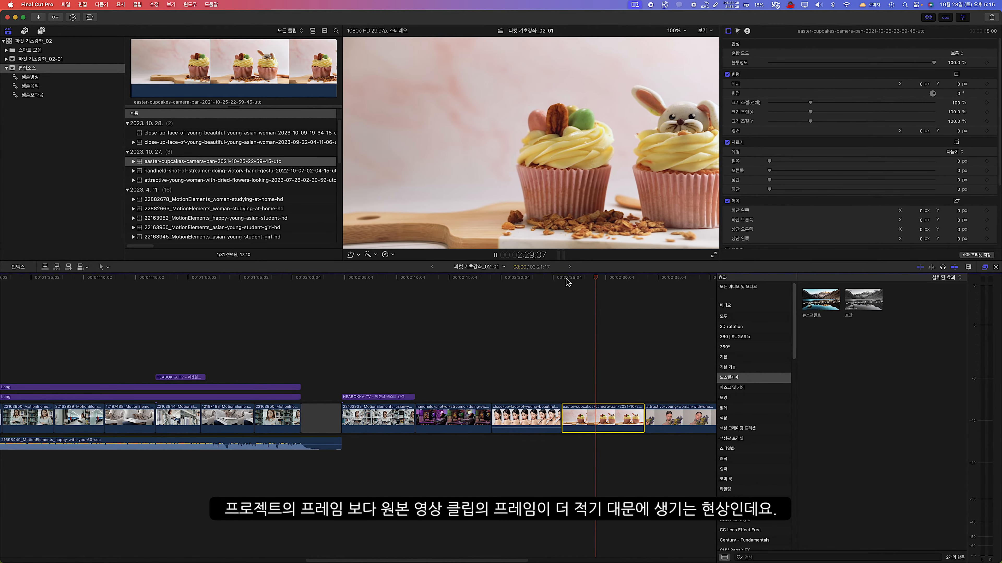
{"action": "key", "text": "space"}
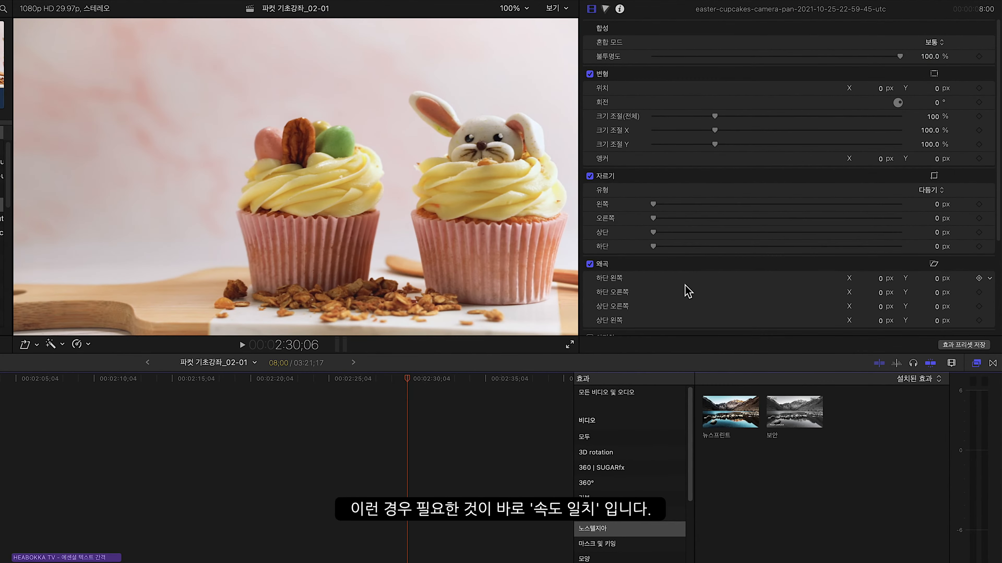
Step: Expand the cupcake clip's 속도 일치 (Rate Conform) settings and set 프레임 샘플링 (Frame Sampling) to 가장 인접한 프레임 (Nearest Neighbor)
{"action": "scroll", "coordinate": [801, 216], "scroll_direction": "down", "scroll_amount": 5}
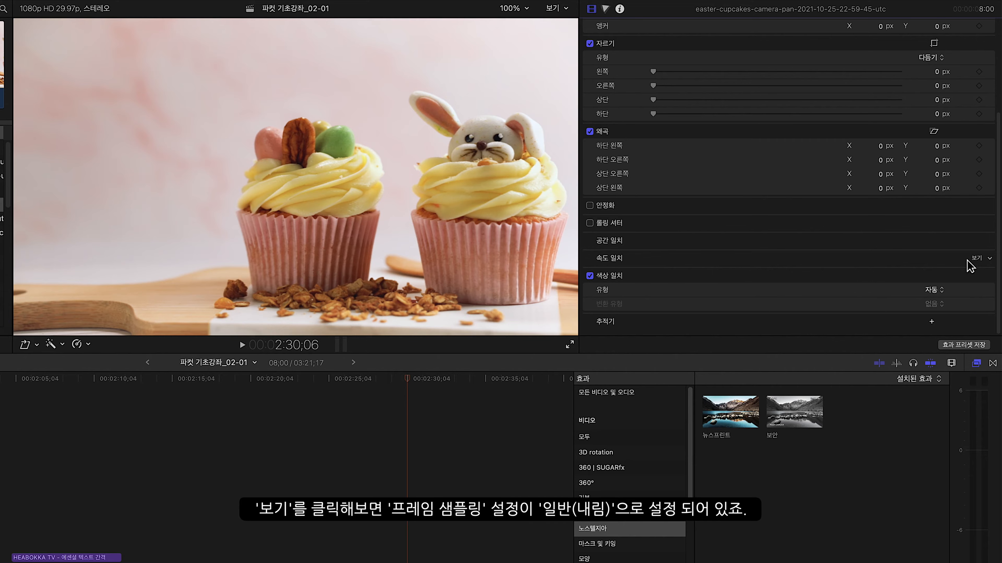
{"action": "left_click", "coordinate": [977, 259]}
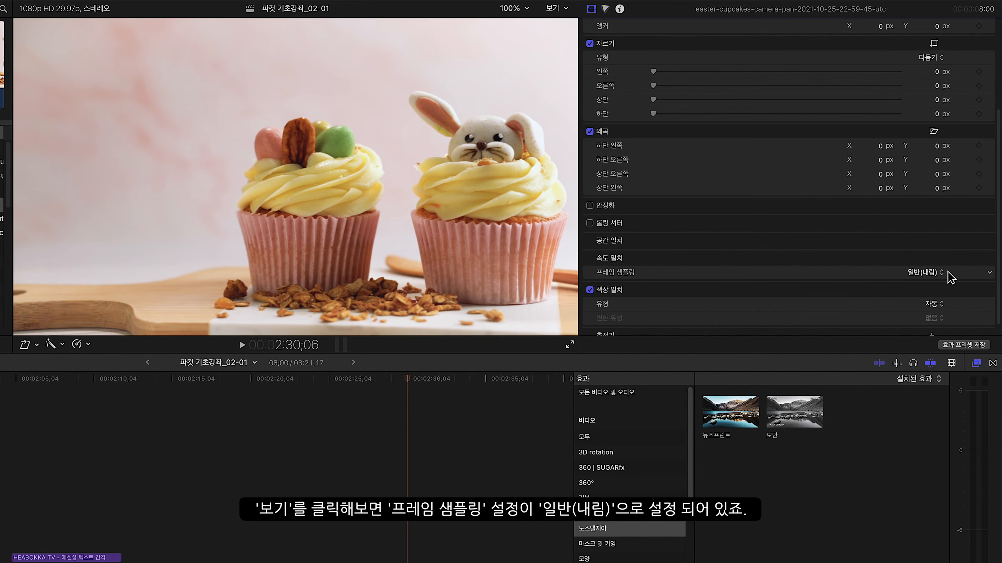
{"action": "scroll", "coordinate": [943, 277], "scroll_direction": "up", "scroll_amount": 1}
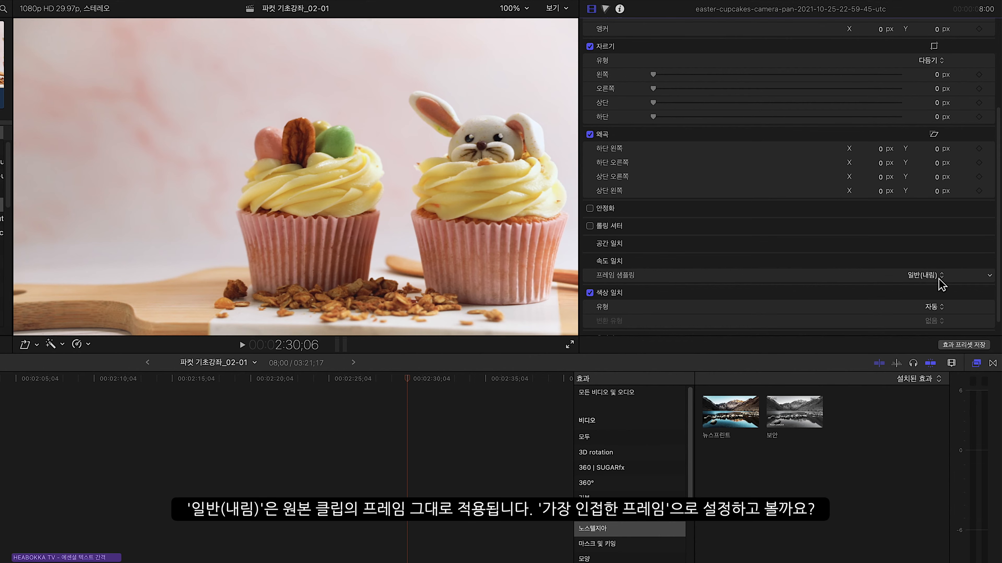
{"action": "left_click", "coordinate": [941, 276]}
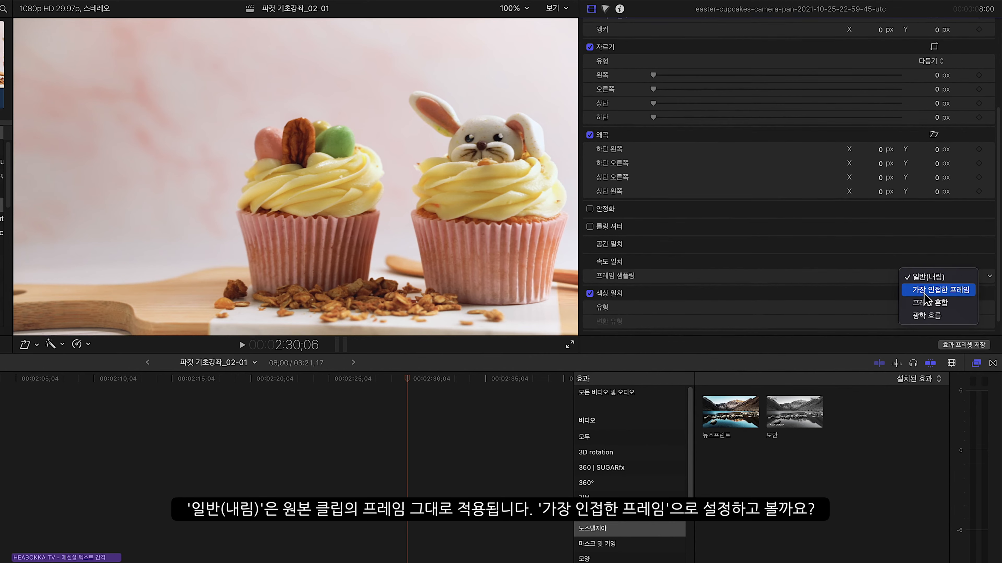
{"action": "left_click", "coordinate": [941, 291]}
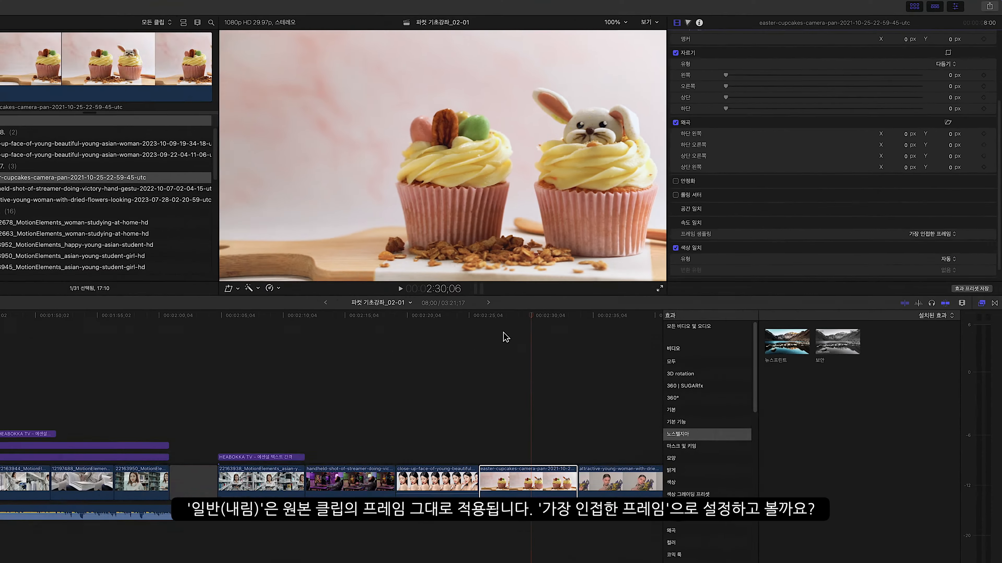
Step: Play the cupcake clip from near its start to check the 가장 인접한 프레임 (Nearest Neighbor) sampling
{"action": "left_click", "coordinate": [369, 378]}
{"action": "left_click", "coordinate": [567, 280]}
{"action": "key", "text": "space"}
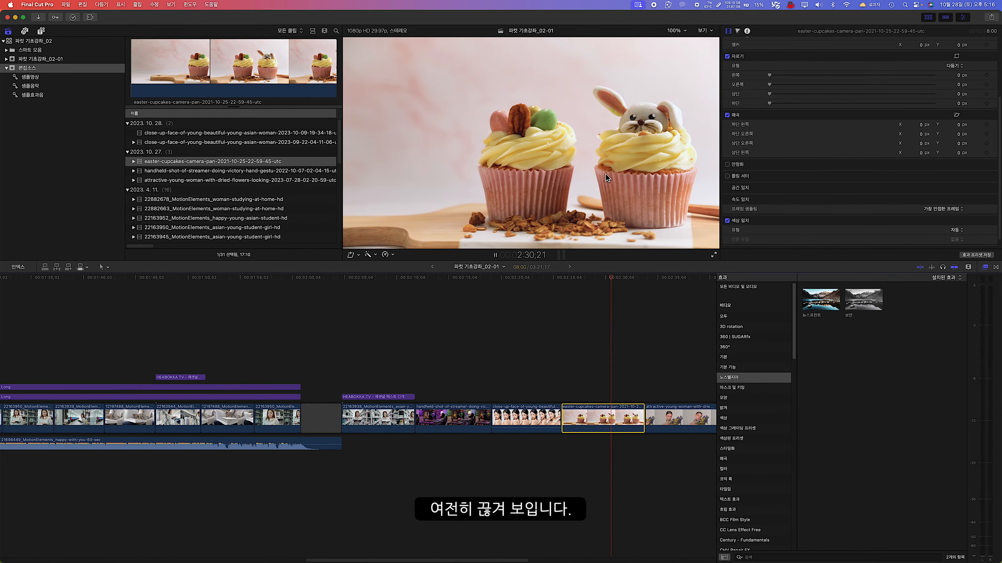
{"action": "key", "text": "space"}
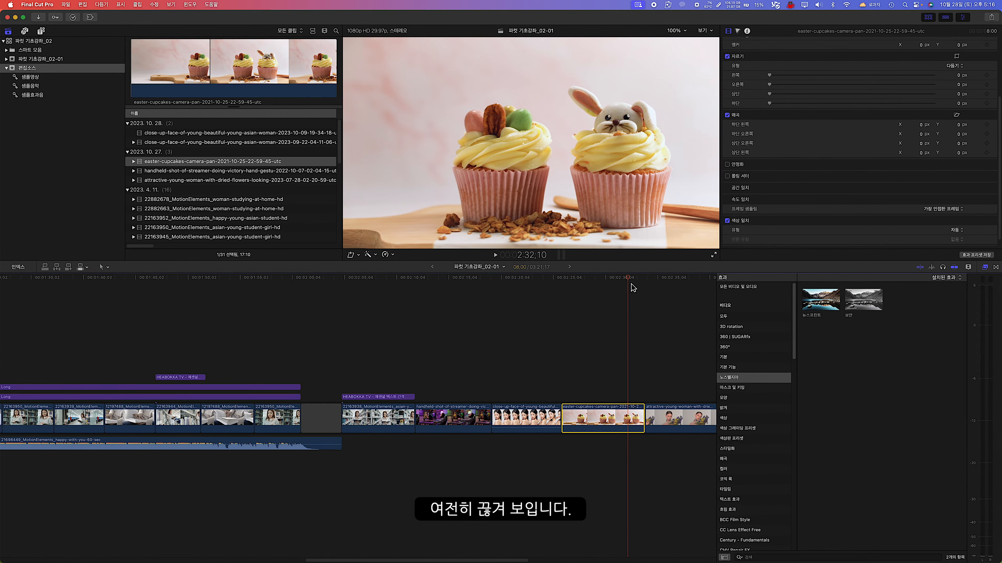
Step: Set the cupcake clip's 프레임 샘플링 (Frame Sampling) to 프레임 혼합 (Frame Blending)
{"action": "scroll", "coordinate": [882, 217], "scroll_direction": "down", "scroll_amount": 2}
{"action": "left_click", "coordinate": [941, 259]}
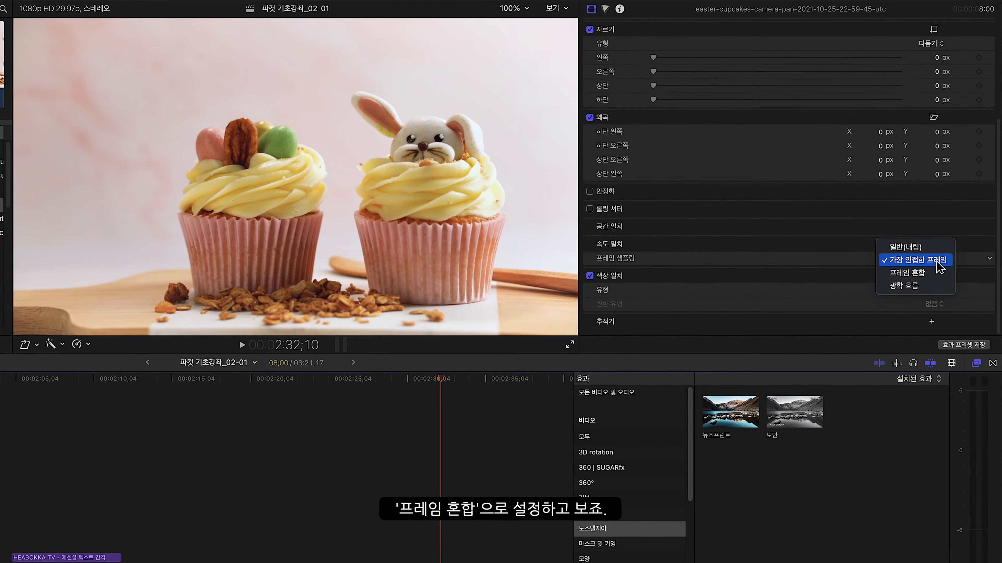
{"action": "left_click", "coordinate": [907, 273]}
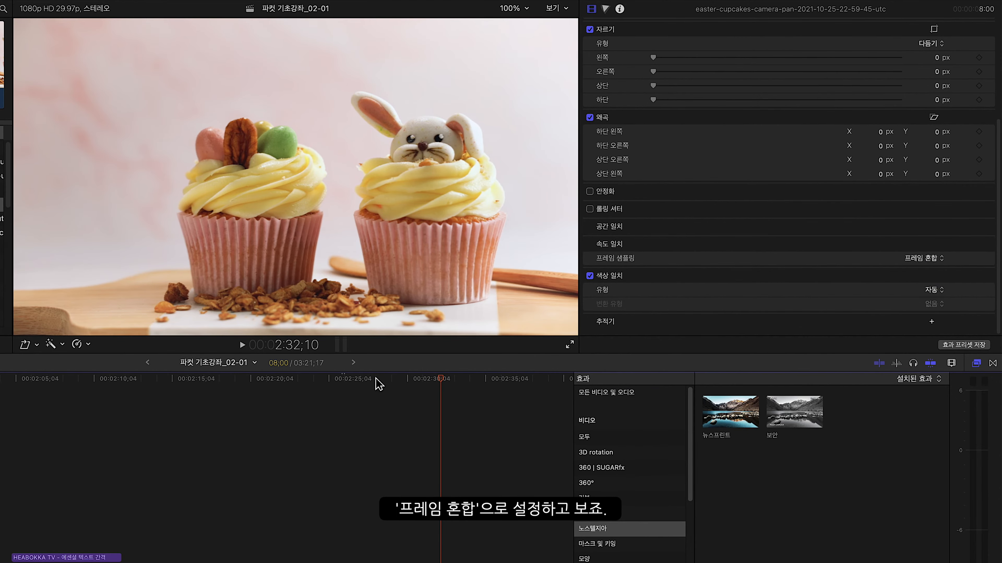
Step: Play the cupcake clip twice to check the motion with 프레임 혼합 (Frame Blending)
{"action": "left_click", "coordinate": [343, 379]}
{"action": "key", "text": "space"}
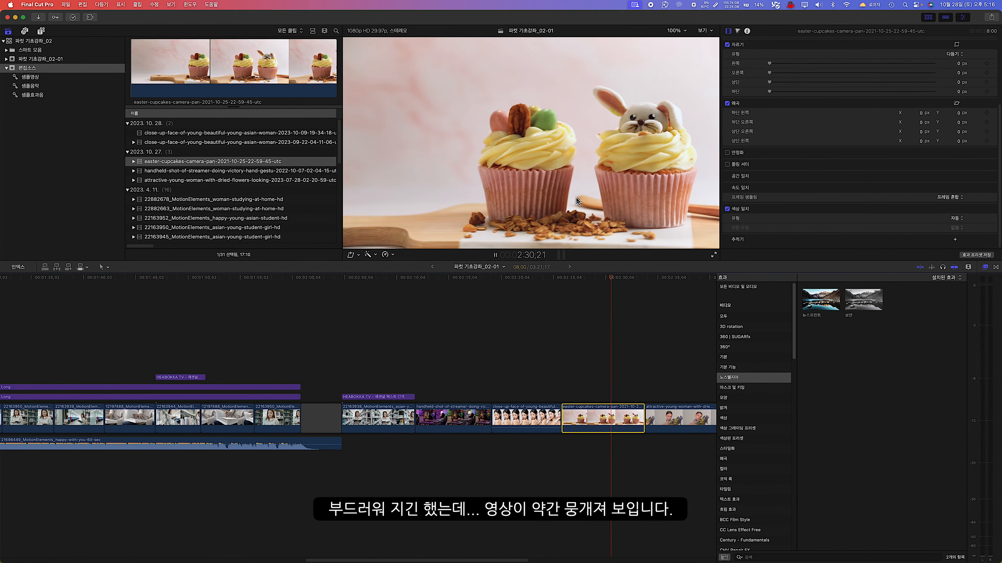
{"action": "key", "text": "space"}
{"action": "left_click", "coordinate": [580, 278]}
{"action": "key", "text": "space"}
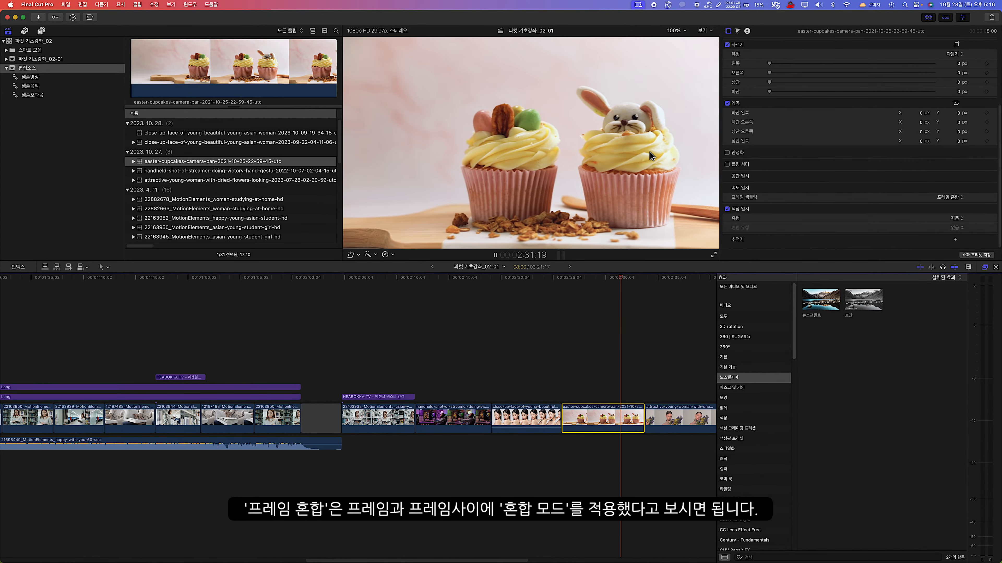
{"action": "key", "text": "space"}
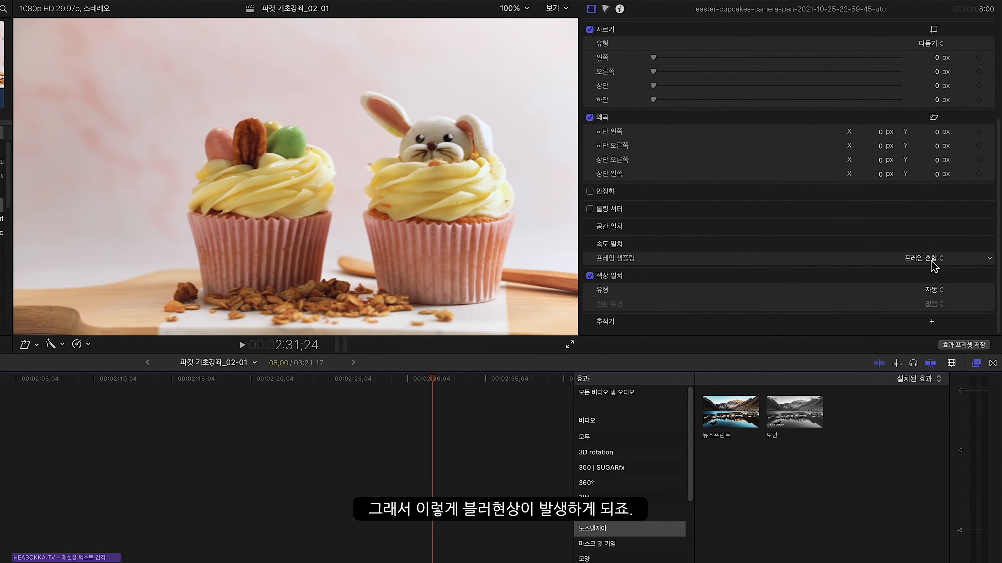
Step: Set the cupcake clip's 프레임 샘플링 (Frame Sampling) to 광학 흐름 (Optical Flow) and play the clip twice from its start
{"action": "left_click", "coordinate": [951, 197]}
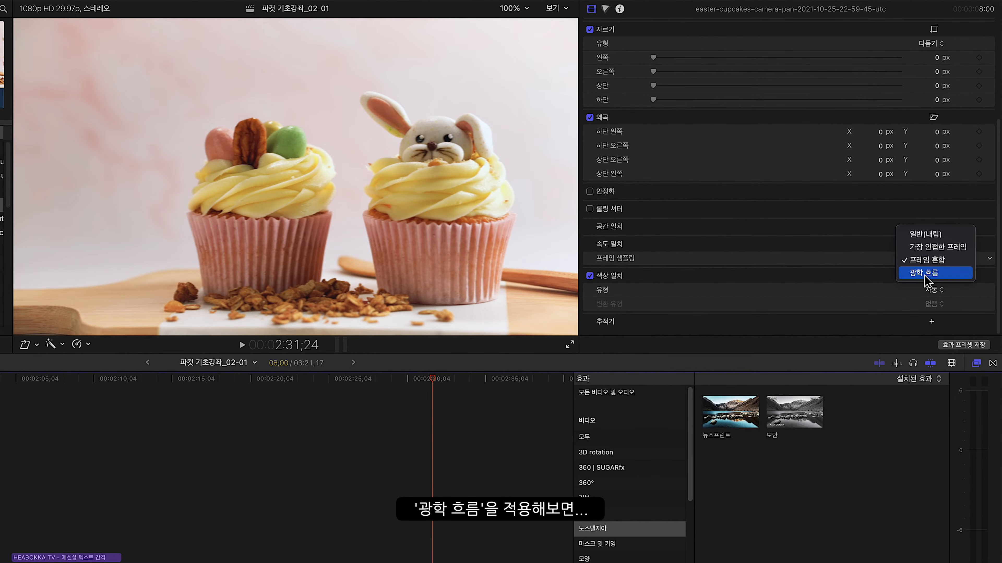
{"action": "left_click", "coordinate": [925, 276]}
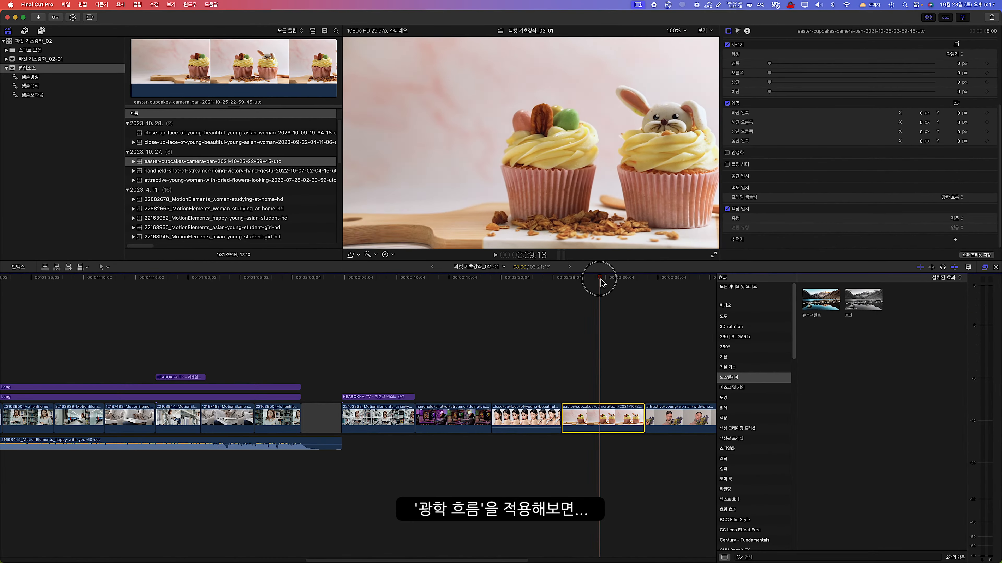
{"action": "left_click", "coordinate": [565, 281]}
{"action": "key", "text": "space"}
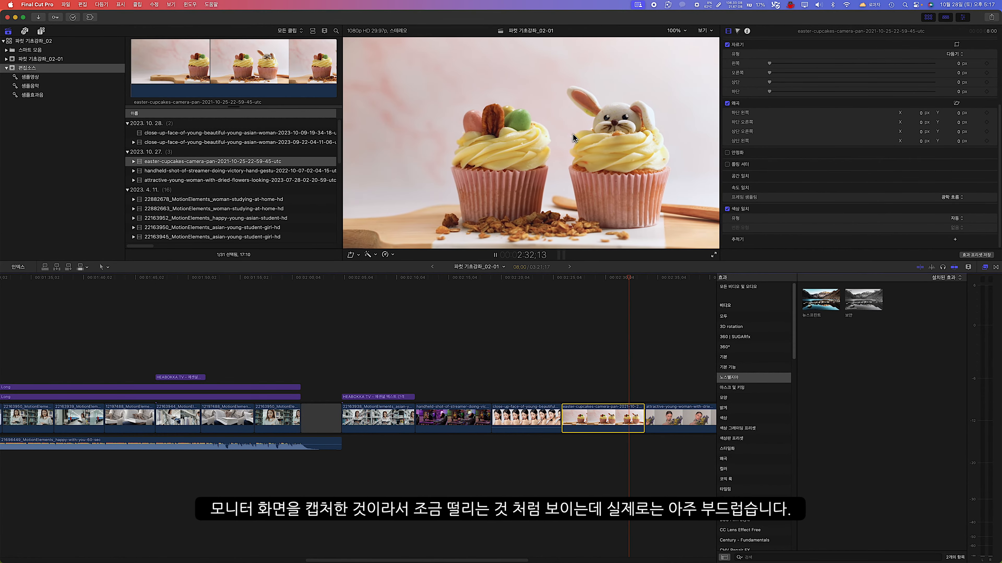
{"action": "key", "text": "space"}
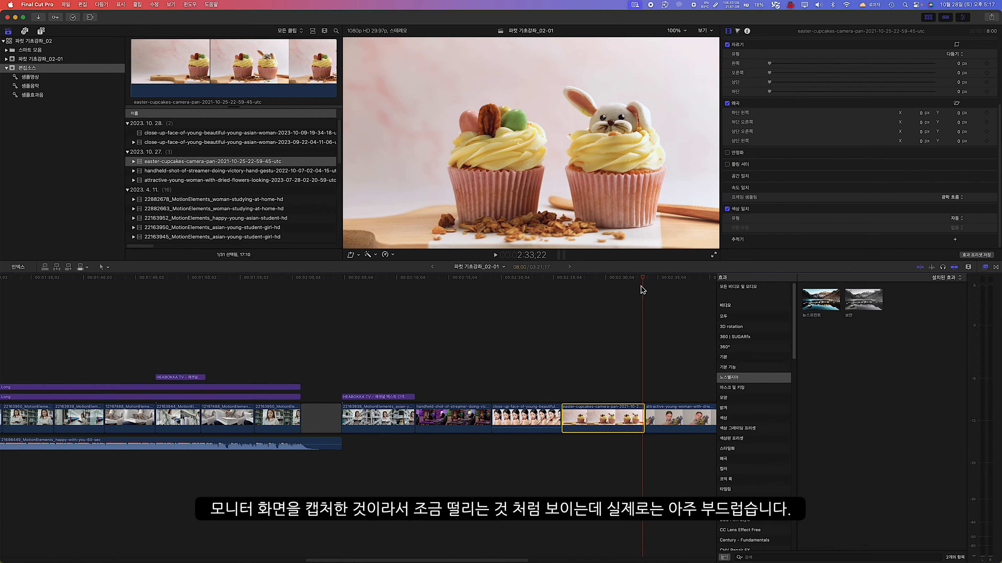
{"action": "left_click_drag", "start_coordinate": [644, 281], "coordinate": [565, 280]}
{"action": "key", "text": "space"}
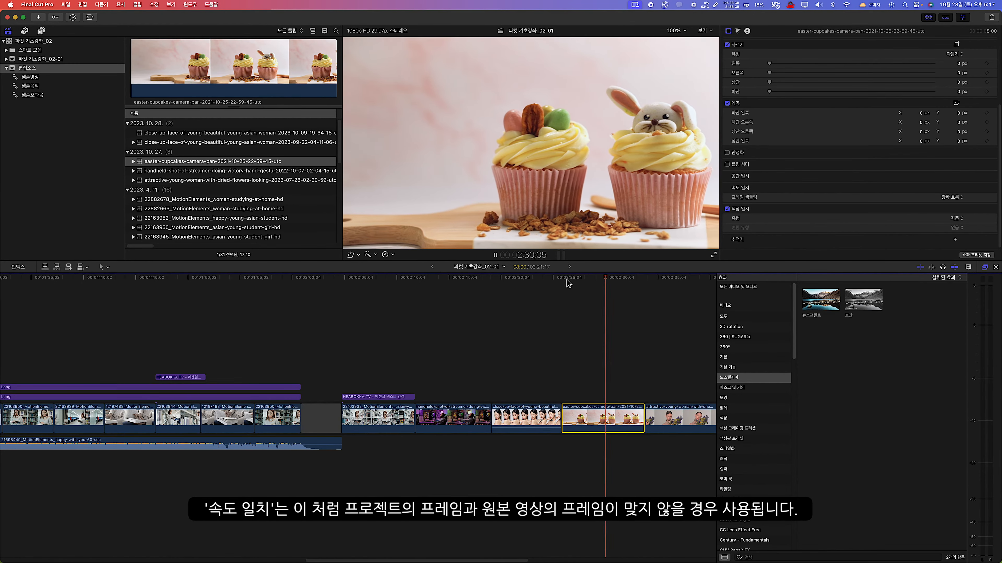
Step: Set the cupcake clip's 프레임 샘플링 (Frame Sampling) to 일반(내림) (Floor) and play the clip from its start
{"action": "key", "text": "space"}
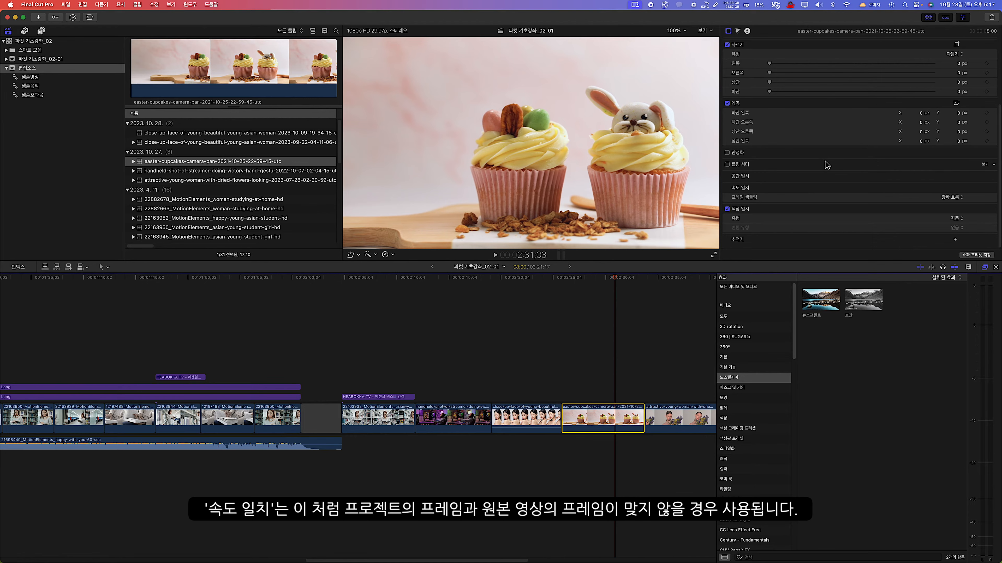
{"action": "left_click", "coordinate": [956, 199]}
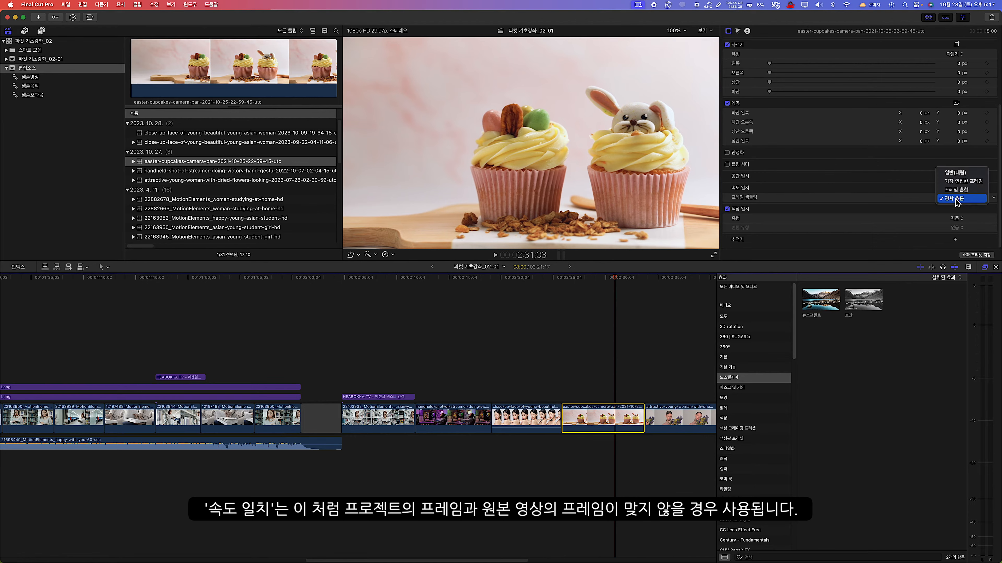
{"action": "left_click", "coordinate": [954, 170]}
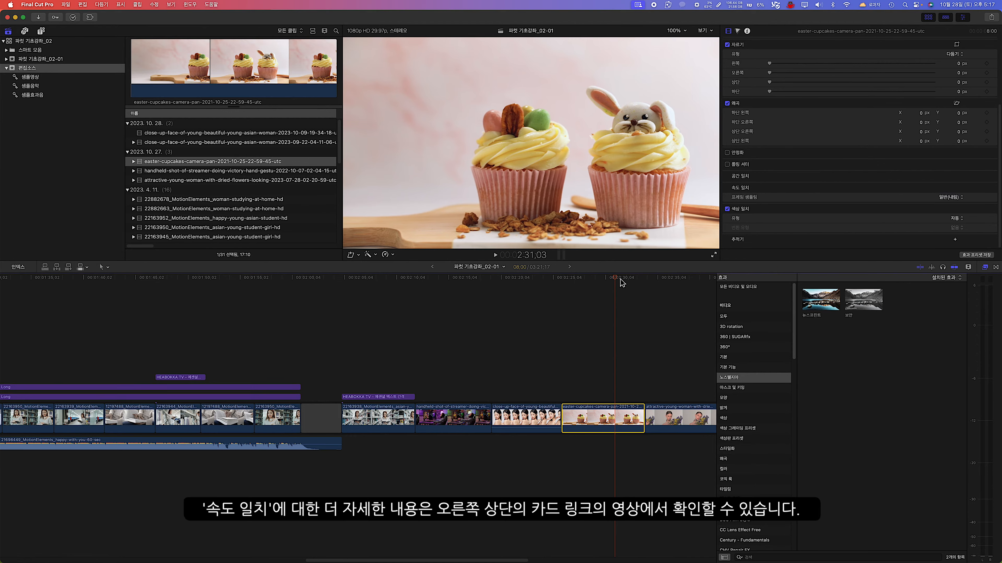
{"action": "left_click_drag", "start_coordinate": [620, 281], "coordinate": [567, 282]}
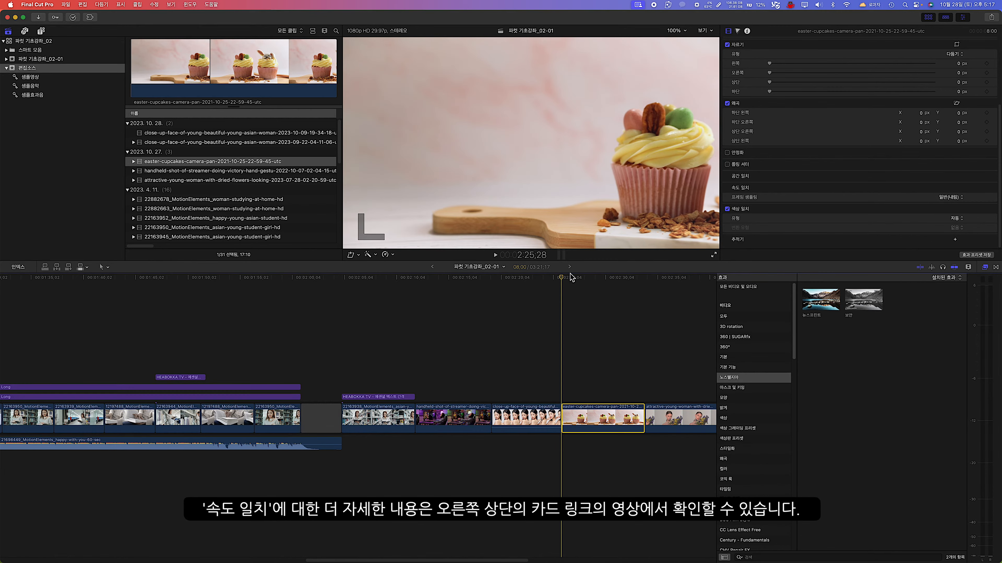
{"action": "key", "text": "space"}
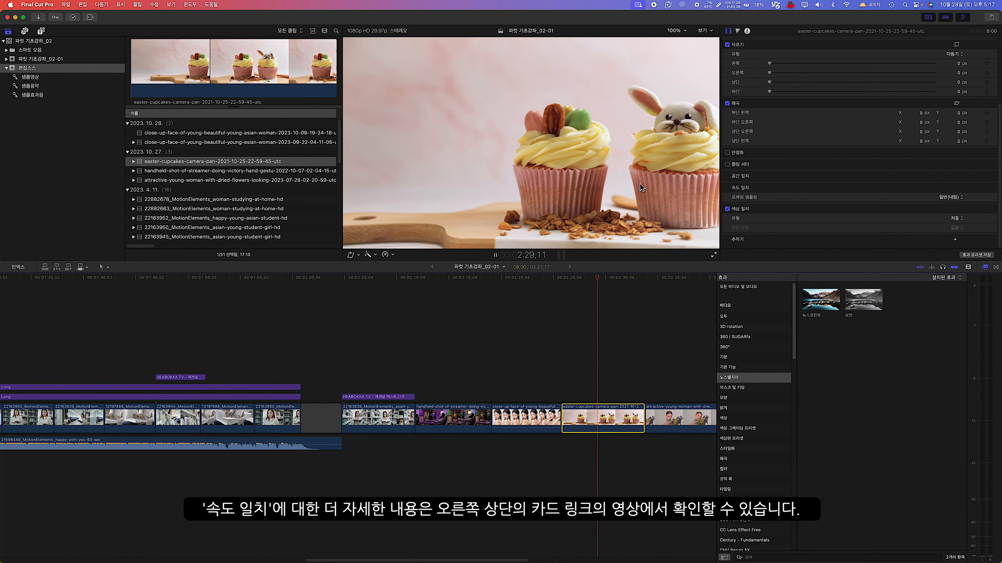
{"action": "key", "text": "space"}
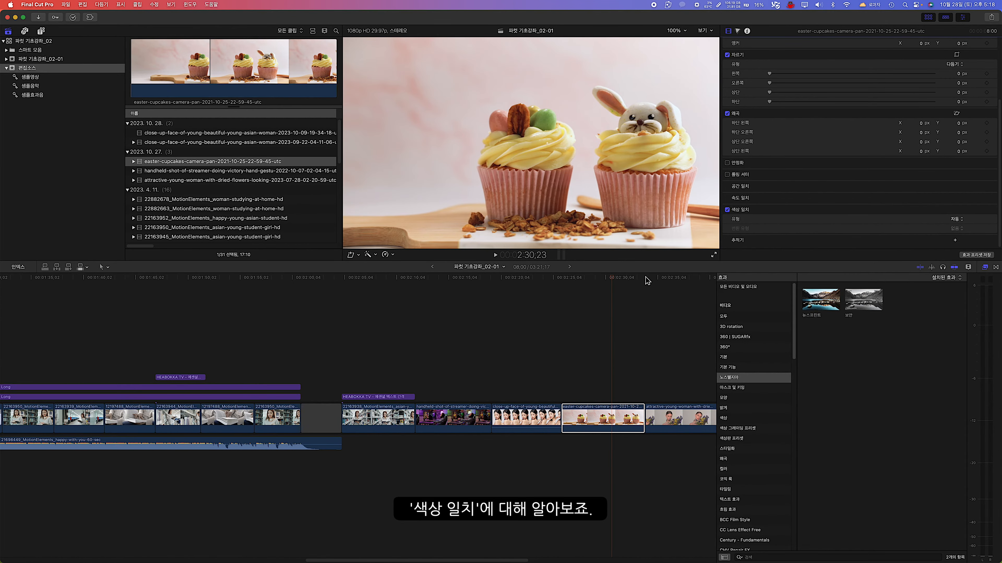
Step: Compare the colours of the woman-with-dried-flowers clip in the timeline with its original in the browser
{"action": "left_click_drag", "start_coordinate": [646, 280], "coordinate": [682, 281]}
{"action": "left_click", "coordinate": [691, 430]}
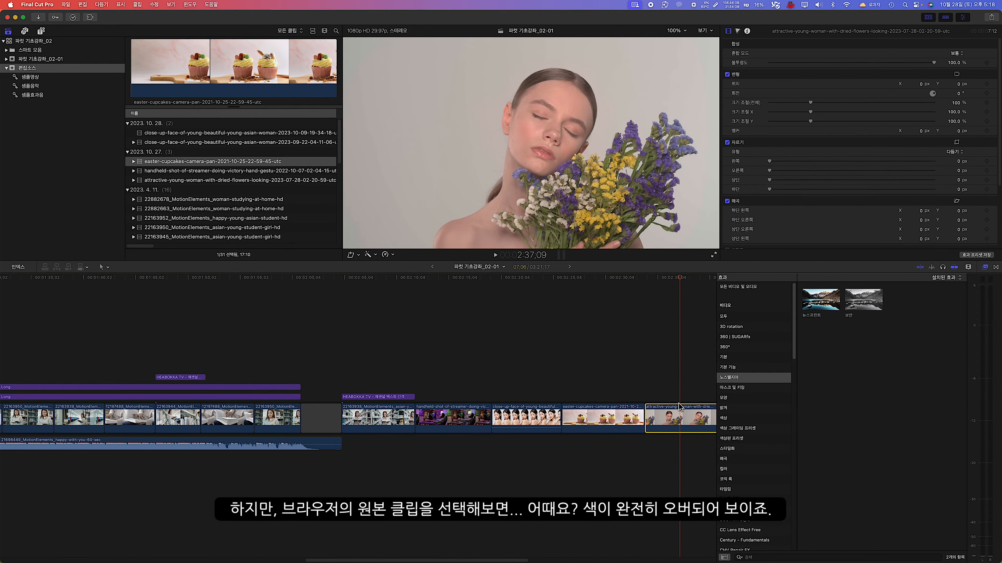
{"action": "left_click", "coordinate": [235, 142]}
{"action": "left_click", "coordinate": [242, 181]}
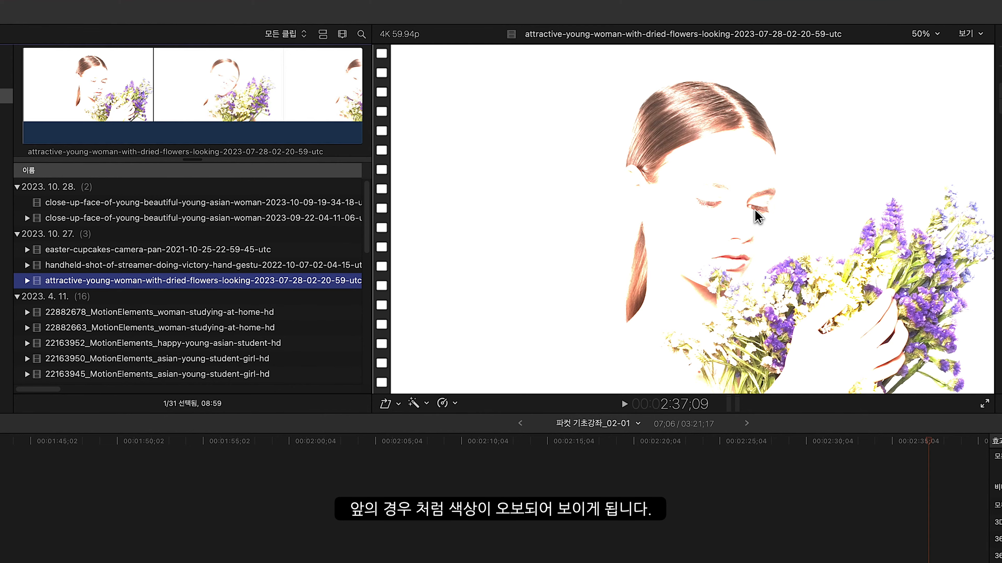
{"action": "left_click_drag", "start_coordinate": [935, 447], "coordinate": [956, 453]}
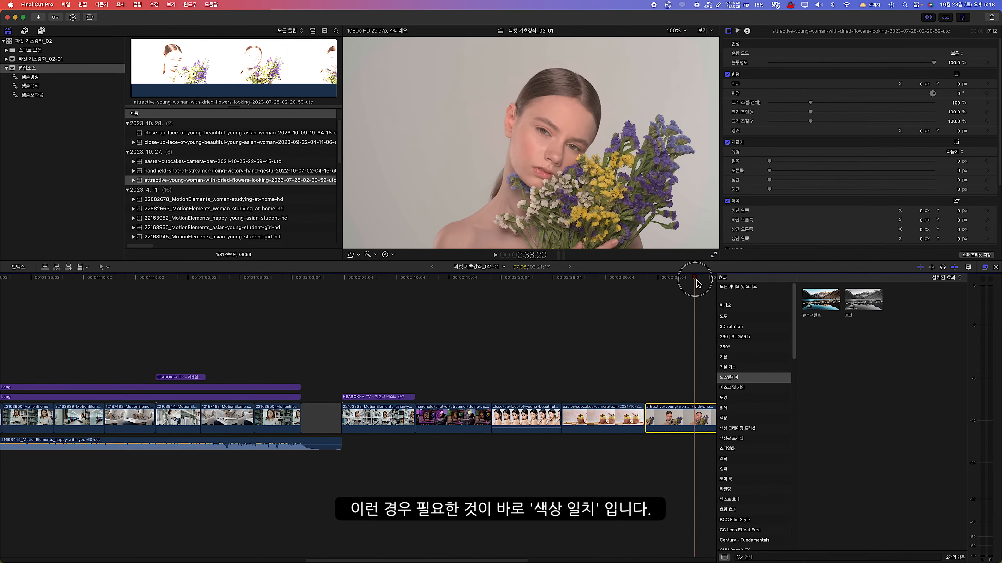
{"action": "left_click_drag", "start_coordinate": [696, 284], "coordinate": [679, 284]}
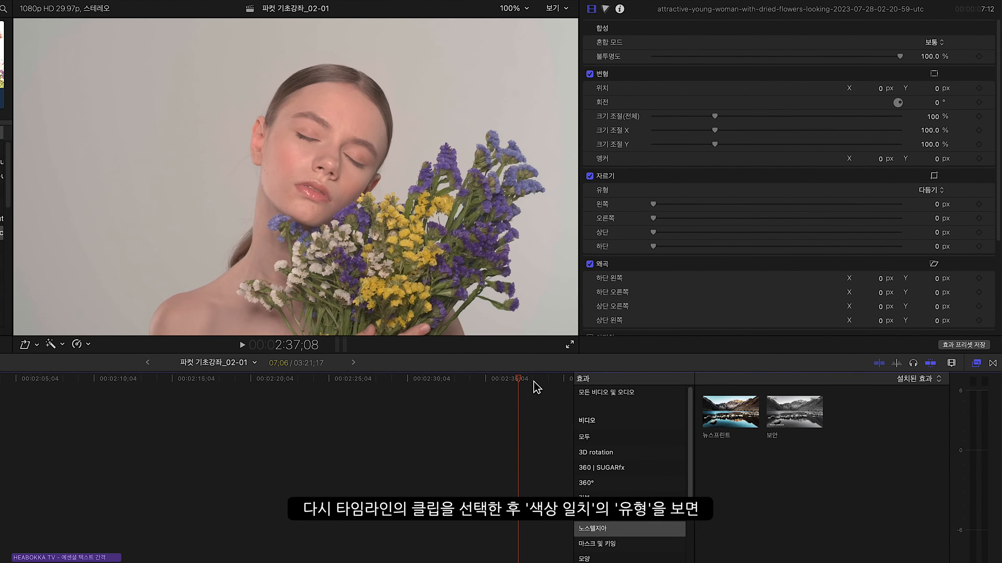
Step: Set the flower clip's 색상 일치 (Color Conform) 유형 (Type) to 수동 (Manual) and its 변환 유형 (Conversion Type) to 없음 (None)
{"action": "scroll", "coordinate": [687, 253], "scroll_direction": "down", "scroll_amount": 5}
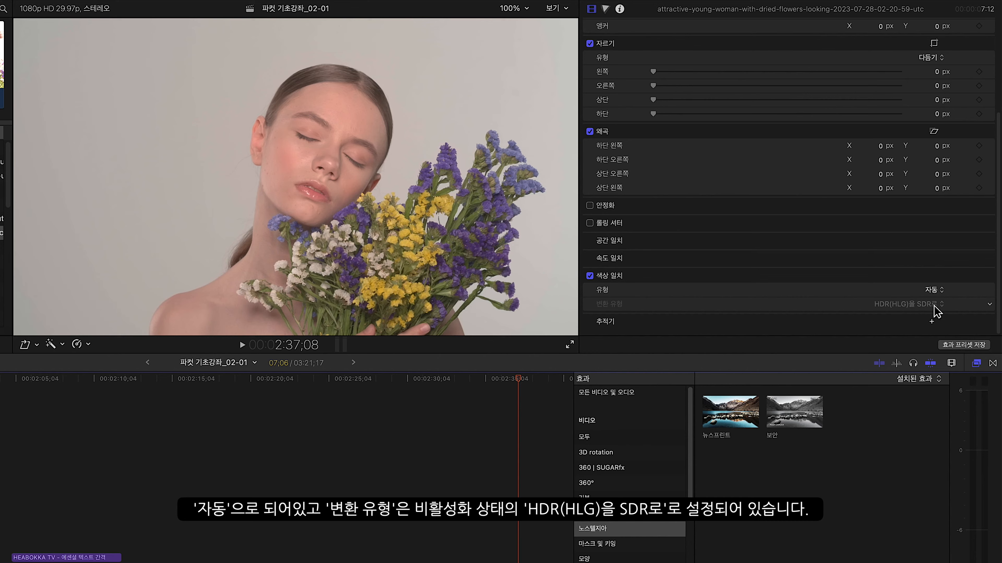
{"action": "left_click", "coordinate": [934, 292]}
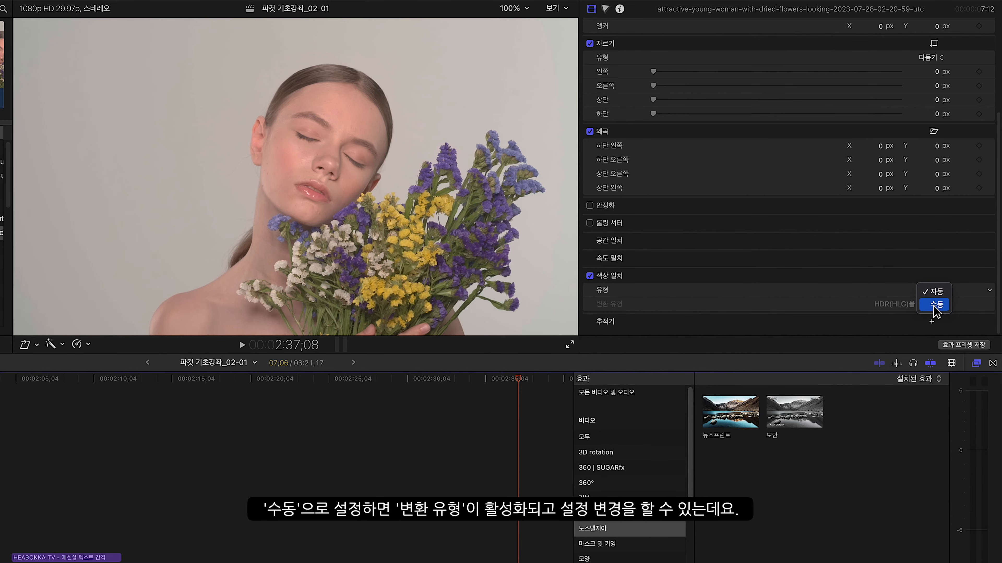
{"action": "left_click", "coordinate": [936, 304]}
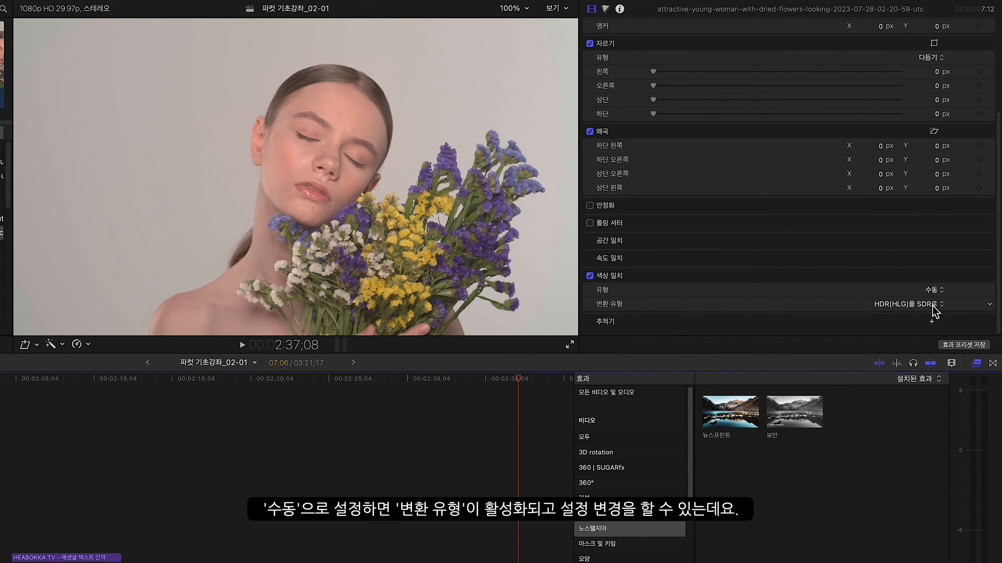
{"action": "left_click", "coordinate": [934, 305]}
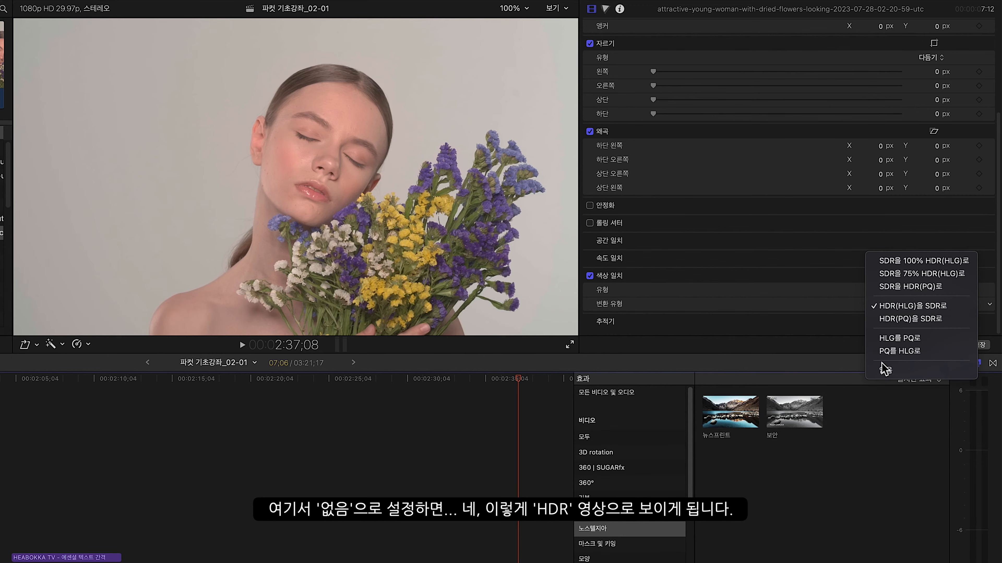
{"action": "left_click", "coordinate": [886, 371]}
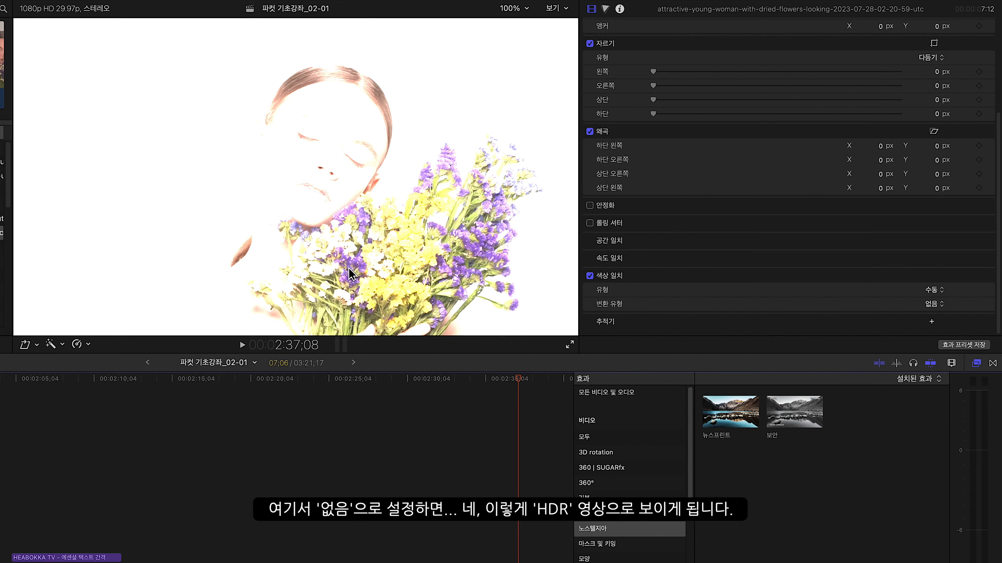
{"action": "left_click", "coordinate": [514, 379]}
Step: Set the flower clip's 색상 일치 (Color Conform) 유형 (Type) to 자동 (Automatic) and play the clip
{"action": "left_click", "coordinate": [933, 290]}
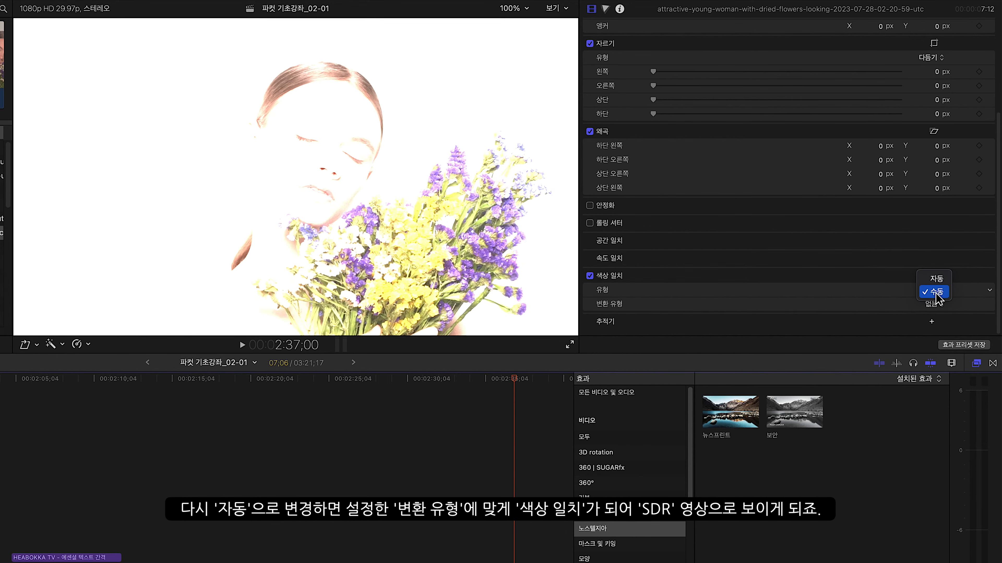
{"action": "left_click", "coordinate": [936, 281]}
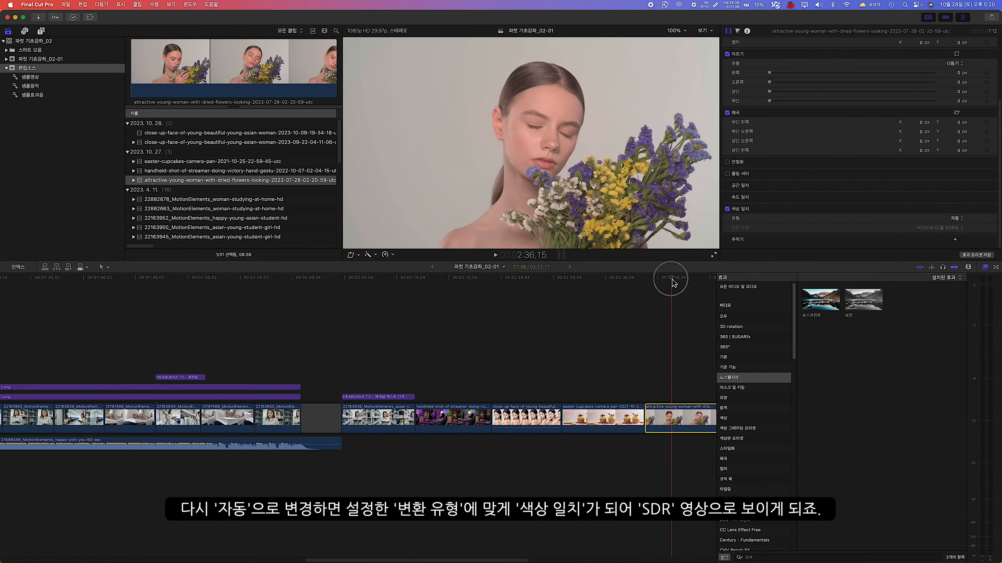
{"action": "key", "text": "space"}
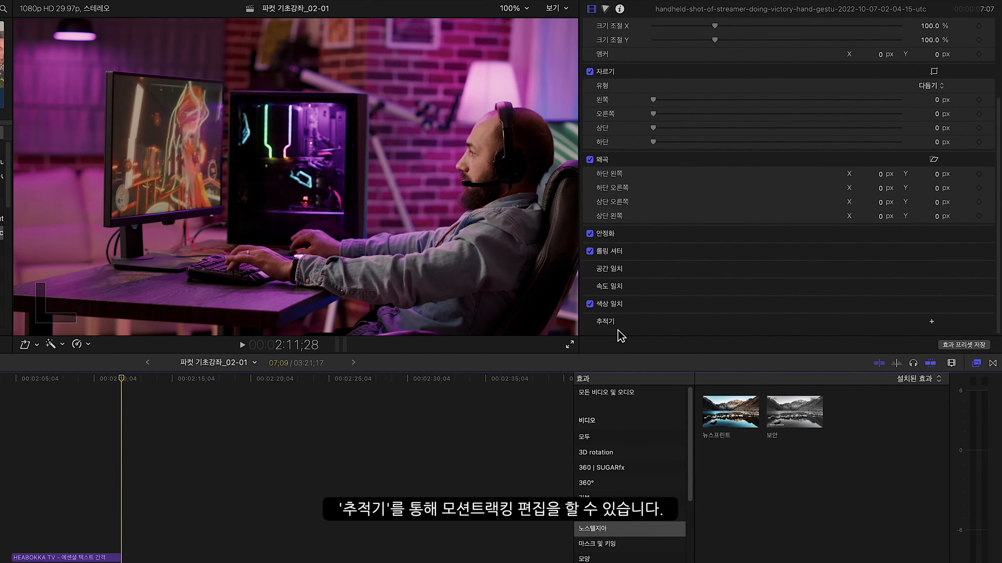
Step: Add an object track over the streamer's headset ear cup and analyze its motion from the start of the clip
{"action": "left_click", "coordinate": [932, 322]}
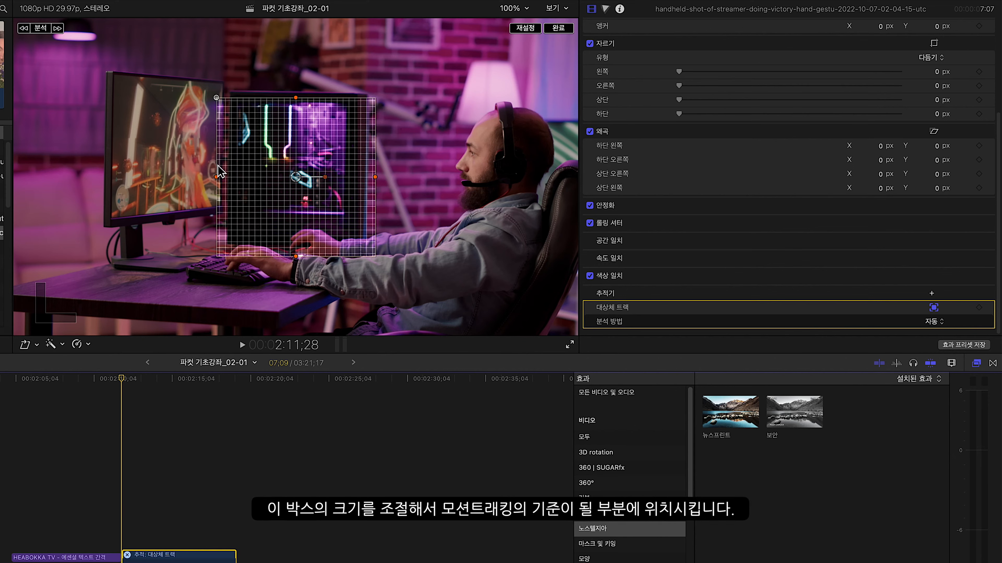
{"action": "left_click_drag", "start_coordinate": [220, 177], "coordinate": [504, 154]}
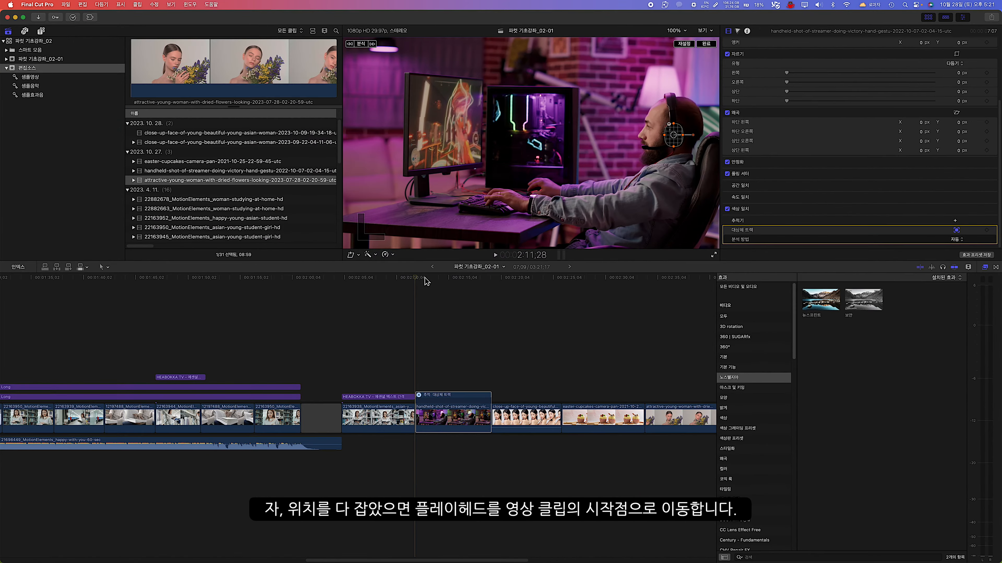
{"action": "left_click", "coordinate": [422, 278]}
{"action": "left_click_drag", "start_coordinate": [424, 281], "coordinate": [415, 278]}
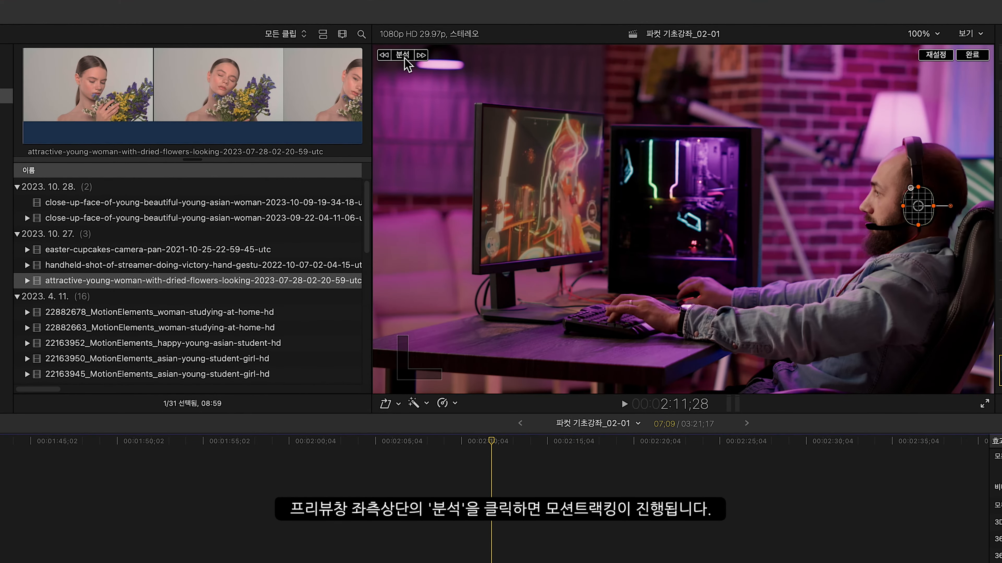
{"action": "left_click", "coordinate": [403, 56]}
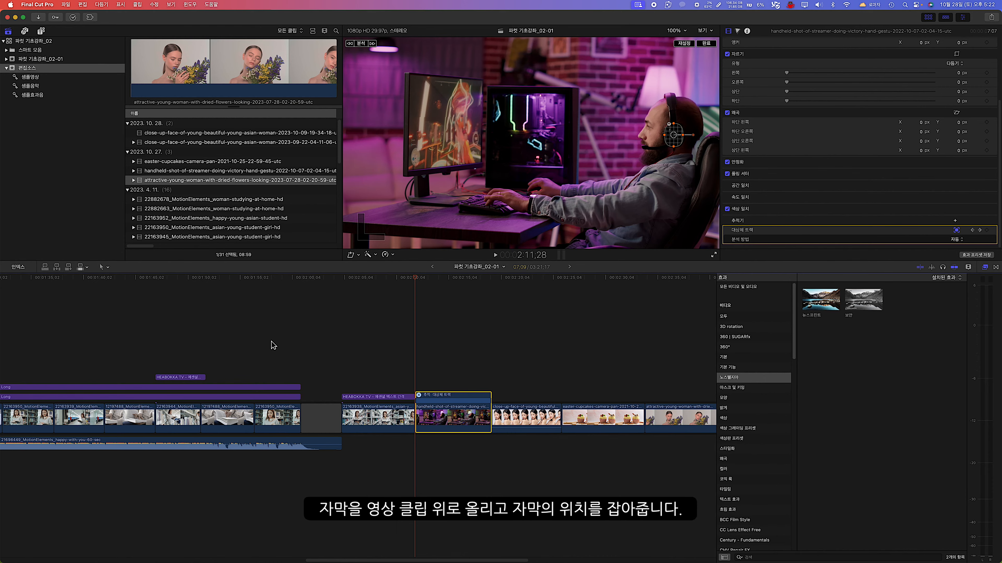
Step: Place the HEABOKKA TV title above the streamer clip, extend it to the clip's length, and position the text just before his face
{"action": "left_click_drag", "start_coordinate": [178, 378], "coordinate": [461, 385]}
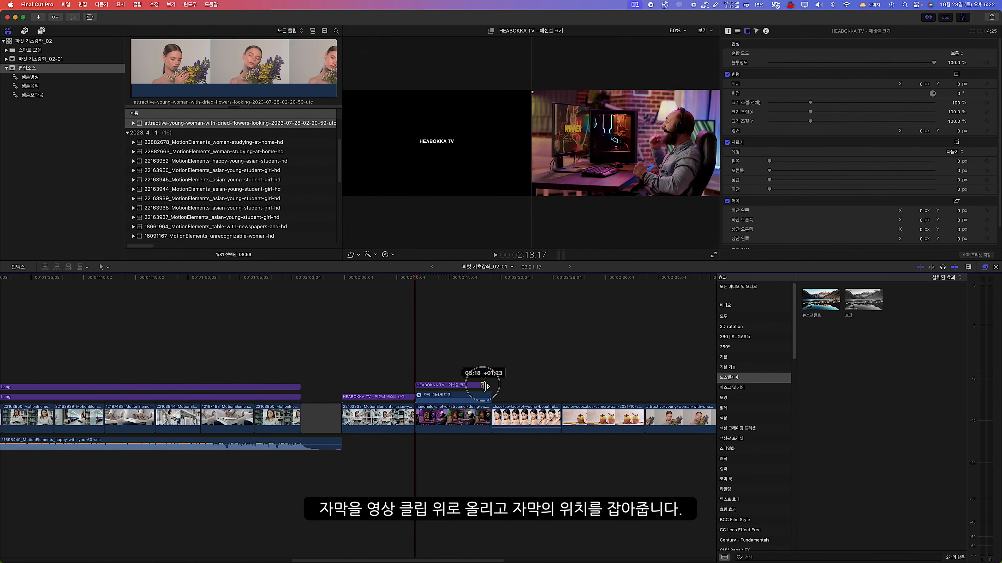
{"action": "left_click", "coordinate": [428, 279]}
{"action": "left_click", "coordinate": [416, 279]}
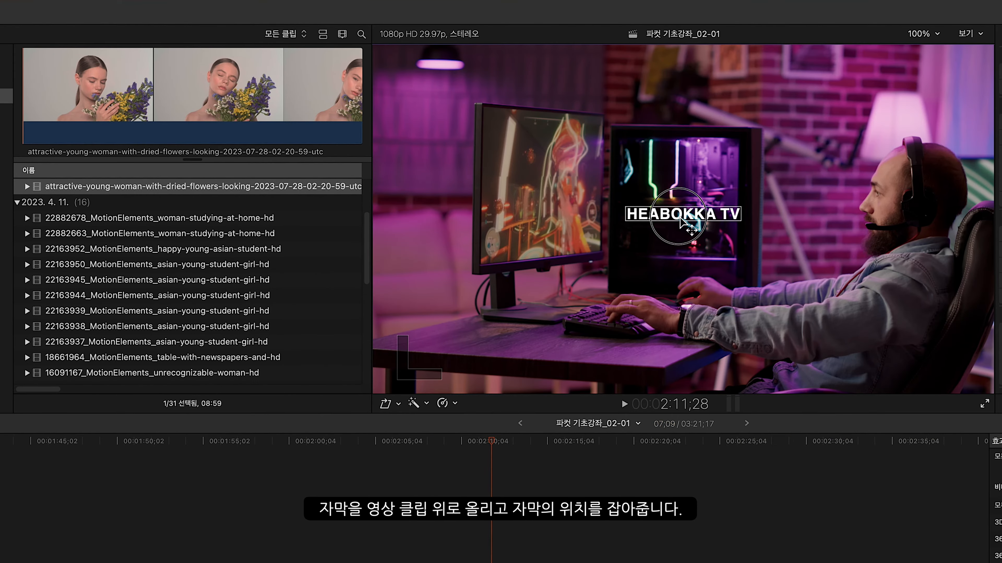
{"action": "left_click_drag", "start_coordinate": [553, 127], "coordinate": [589, 152]}
{"action": "left_click_drag", "start_coordinate": [779, 232], "coordinate": [793, 214]}
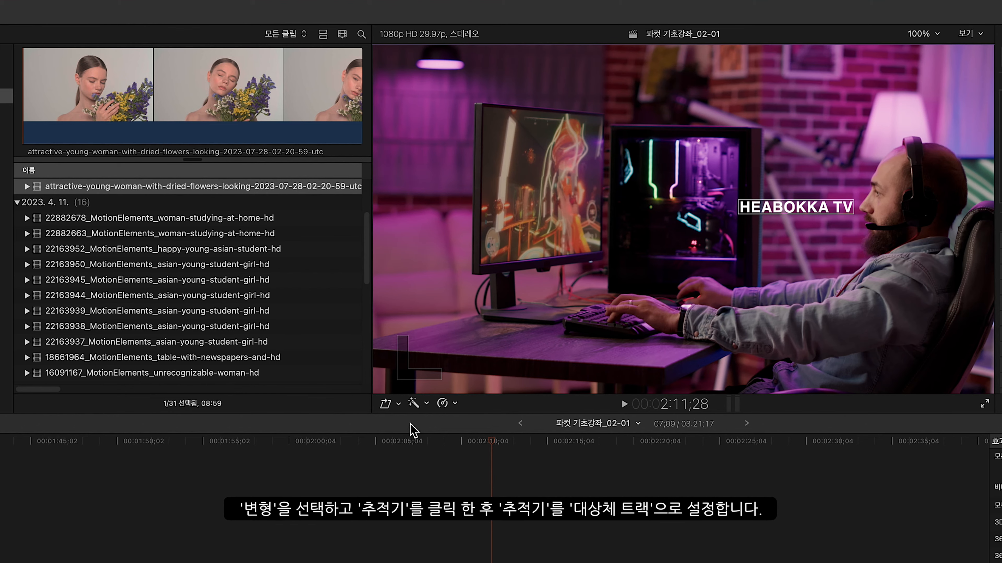
Step: Attach the title's 변형 (Transform) to the streamer clip's 대상체 트랙 (Object Track) tracker
{"action": "left_click", "coordinate": [398, 403]}
{"action": "left_click", "coordinate": [408, 419]}
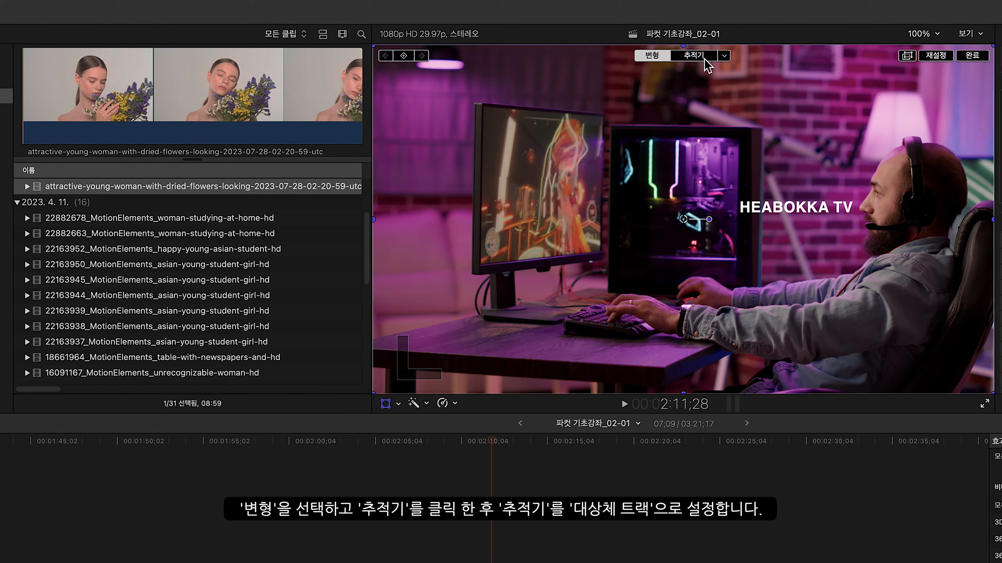
{"action": "left_click", "coordinate": [726, 57]}
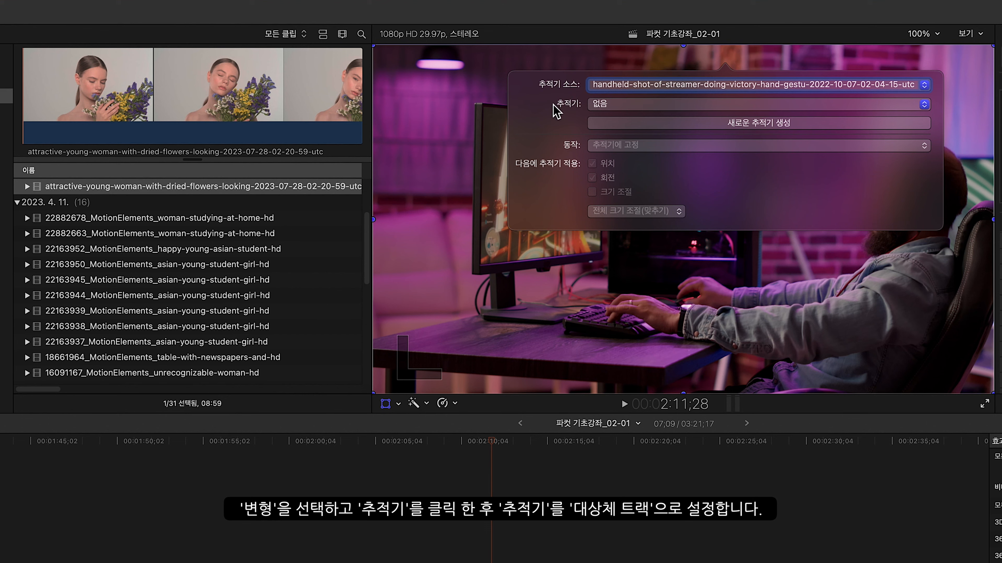
{"action": "left_click", "coordinate": [650, 105]}
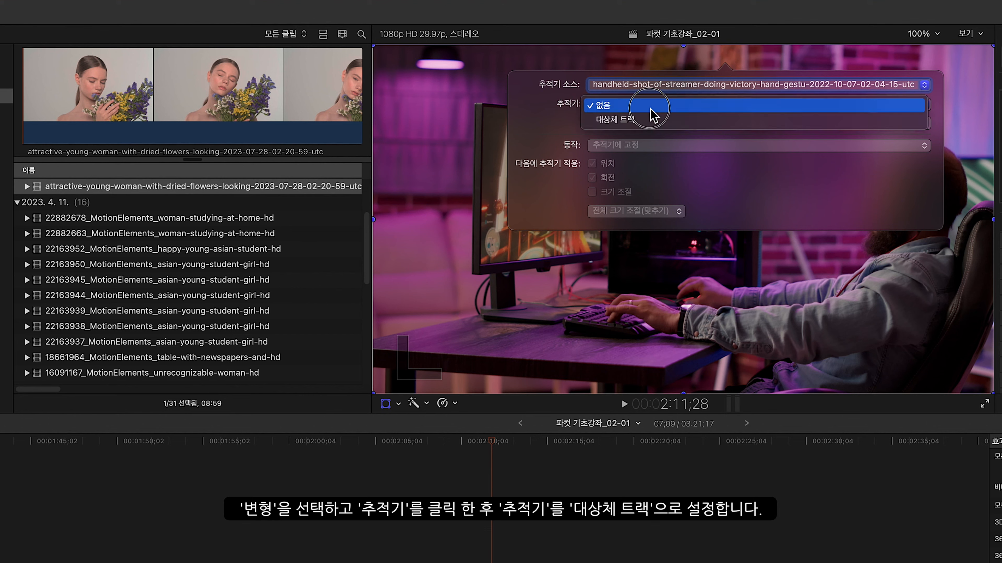
{"action": "left_click", "coordinate": [637, 124]}
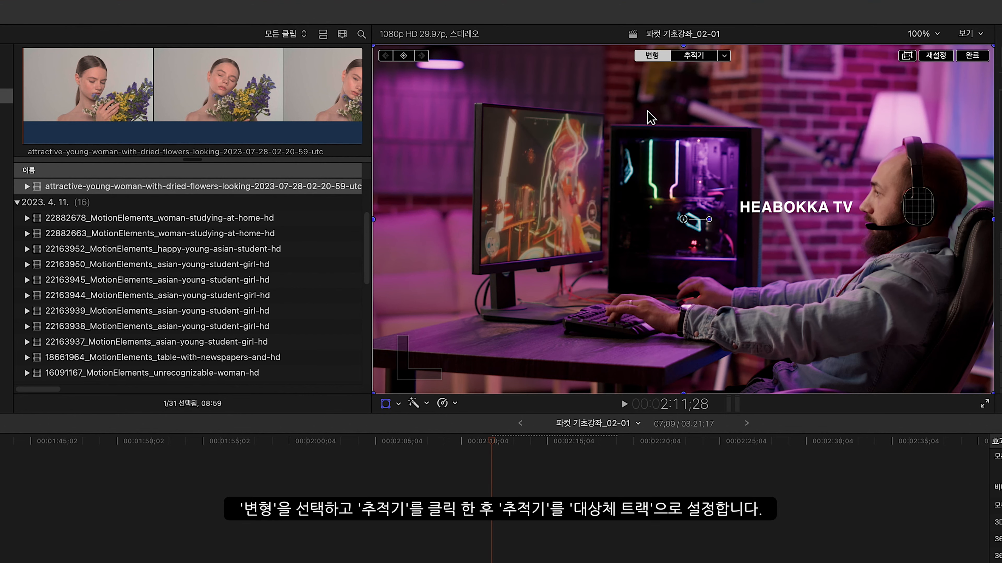
Step: Turn off 회전 (Rotation) in the title's tracker settings, finish the transform, and play the tracked title over the streamer clip
{"action": "left_click", "coordinate": [725, 56]}
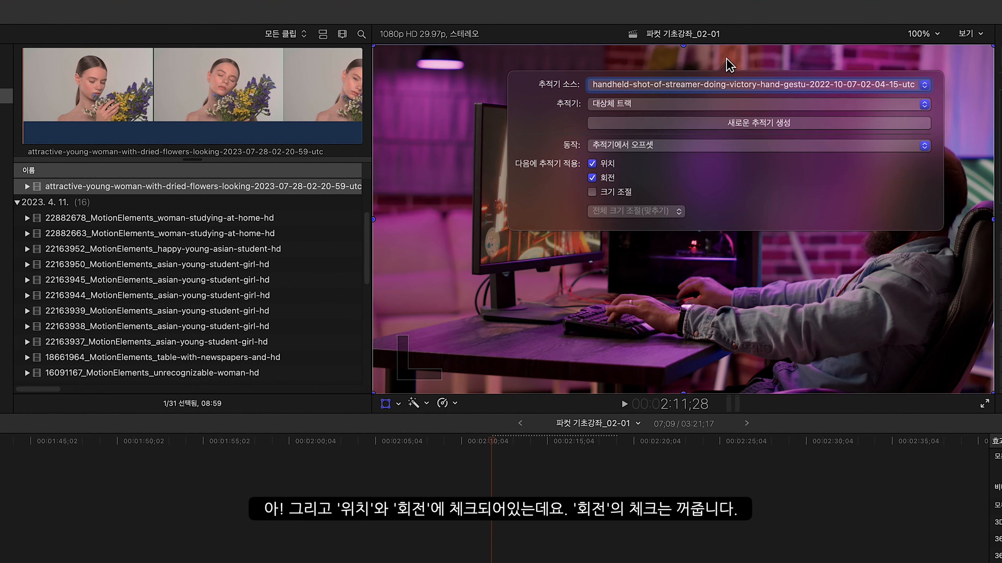
{"action": "left_click", "coordinate": [593, 178]}
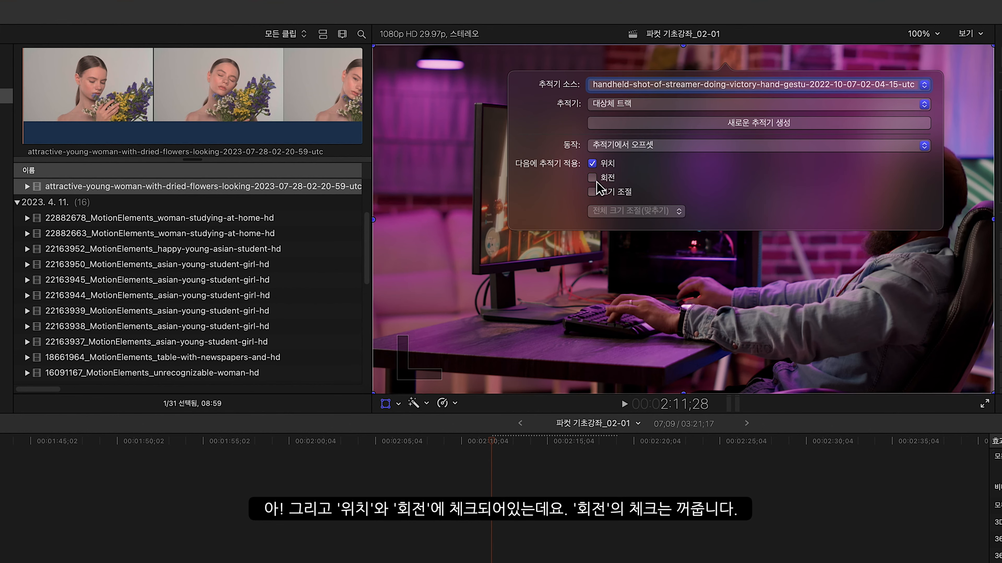
{"action": "left_click", "coordinate": [673, 63]}
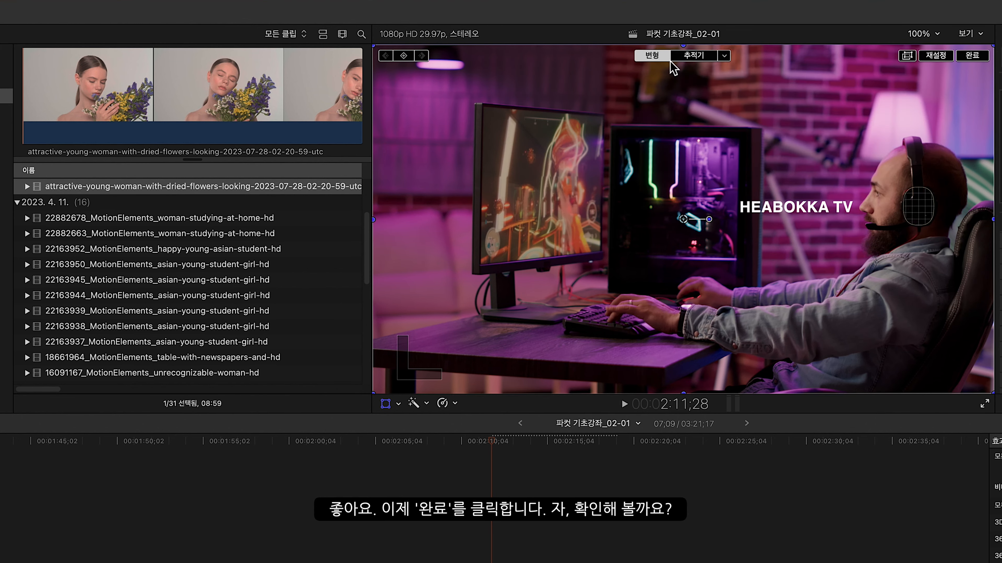
{"action": "left_click", "coordinate": [973, 55]}
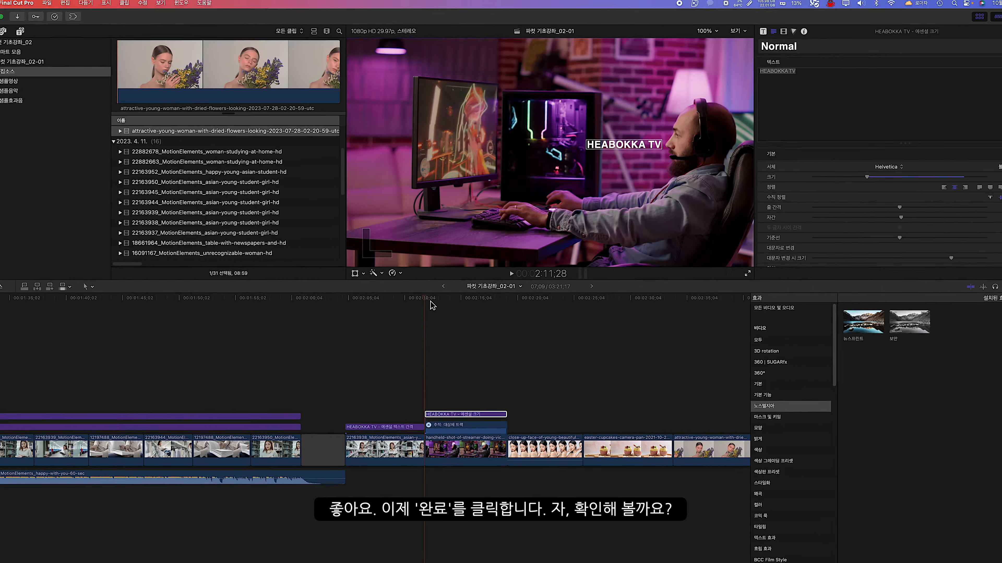
{"action": "left_click", "coordinate": [498, 448]}
{"action": "key", "text": "space"}
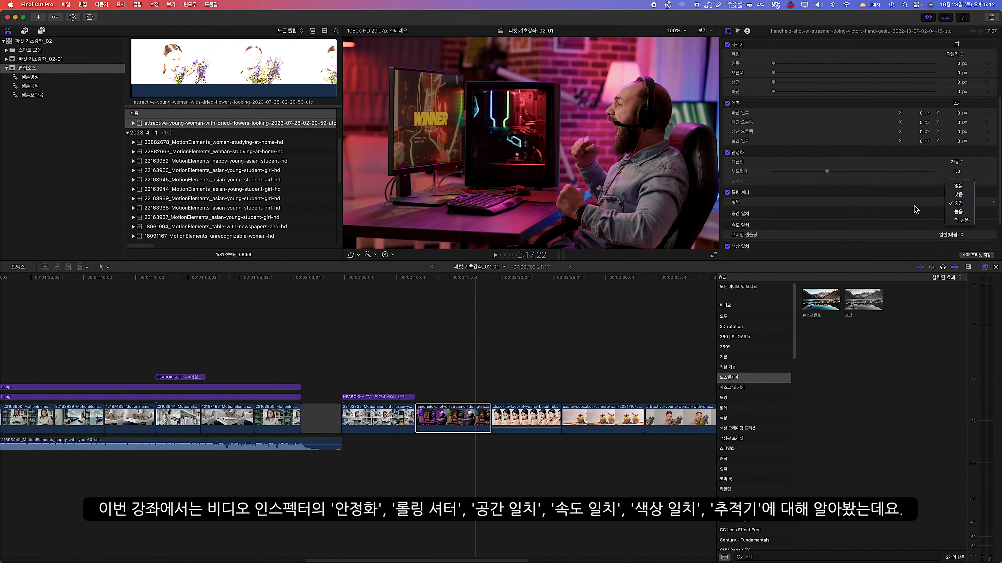
{"action": "left_click", "coordinate": [522, 418]}
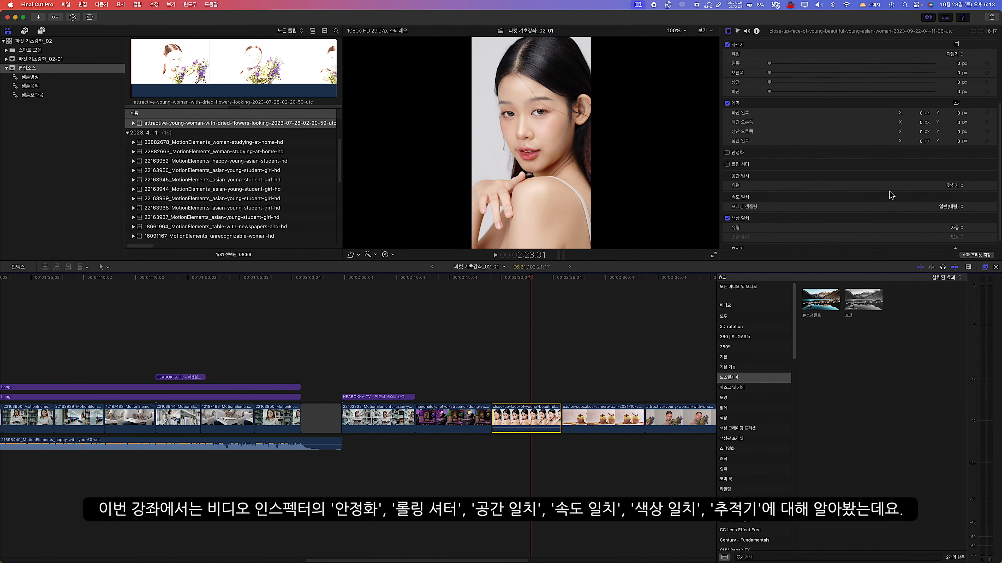
{"action": "left_click", "coordinate": [460, 411]}
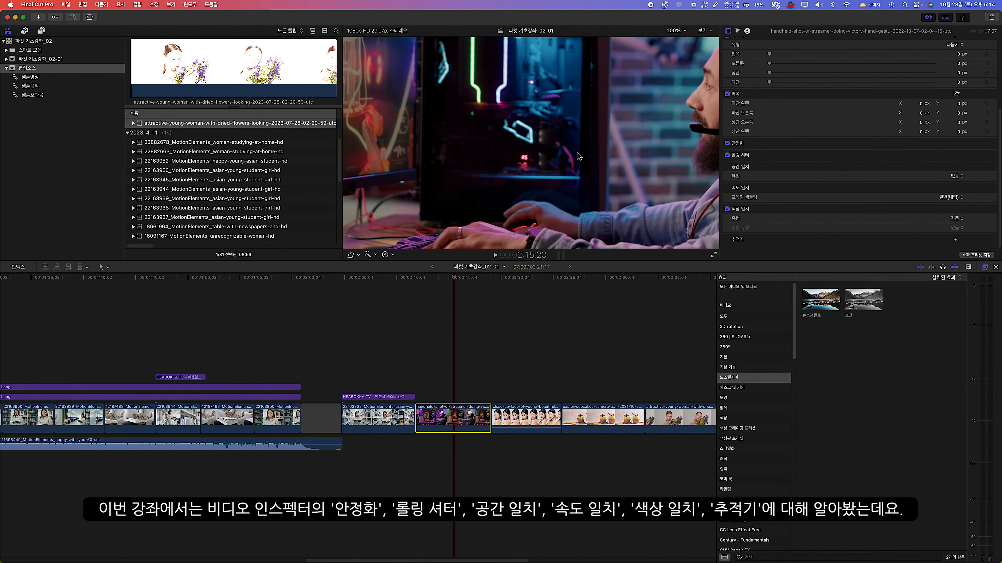
{"action": "left_click", "coordinate": [603, 417]}
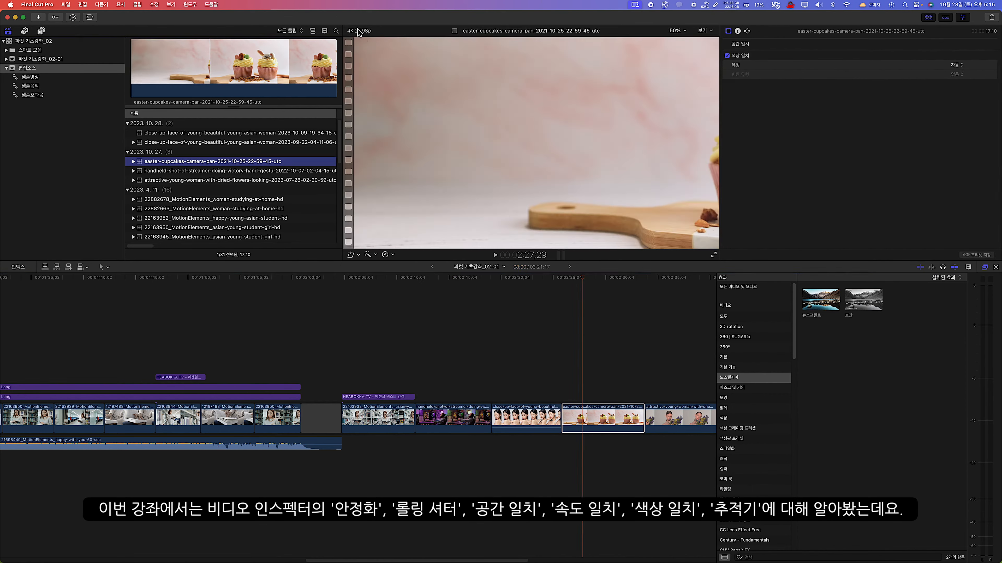
{"action": "left_click", "coordinate": [582, 279]}
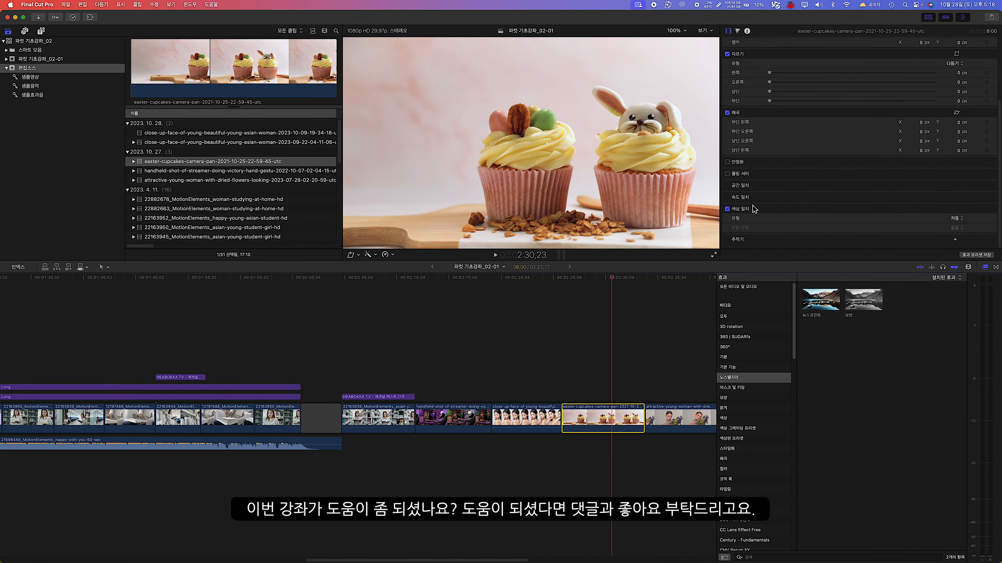
{"action": "left_click", "coordinate": [688, 418]}
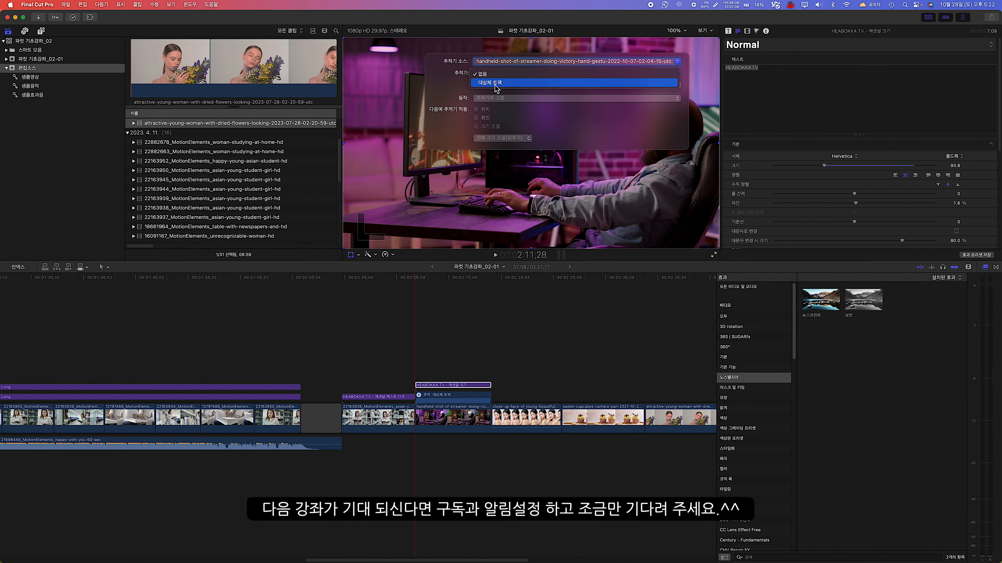
{"action": "left_click", "coordinate": [496, 88]}
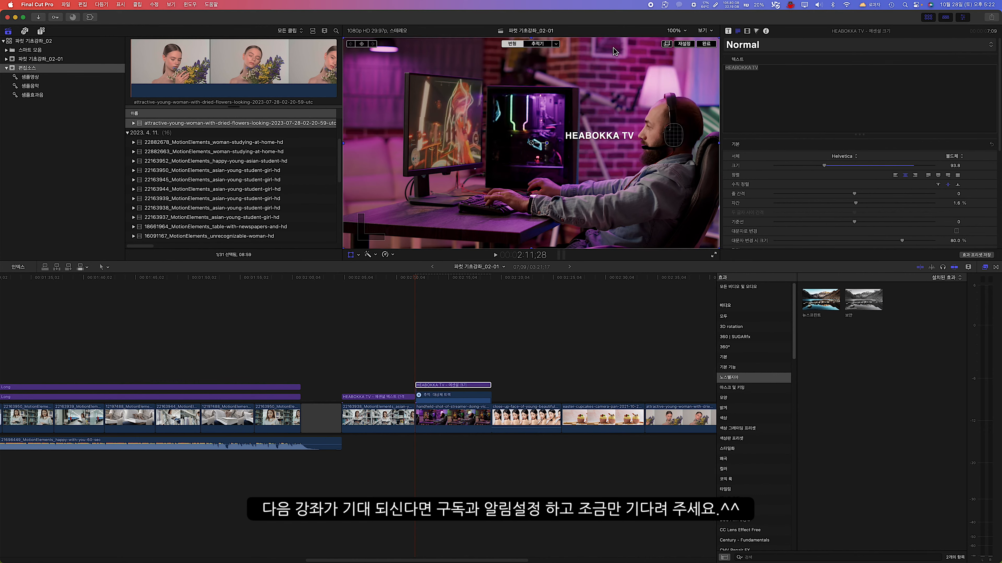